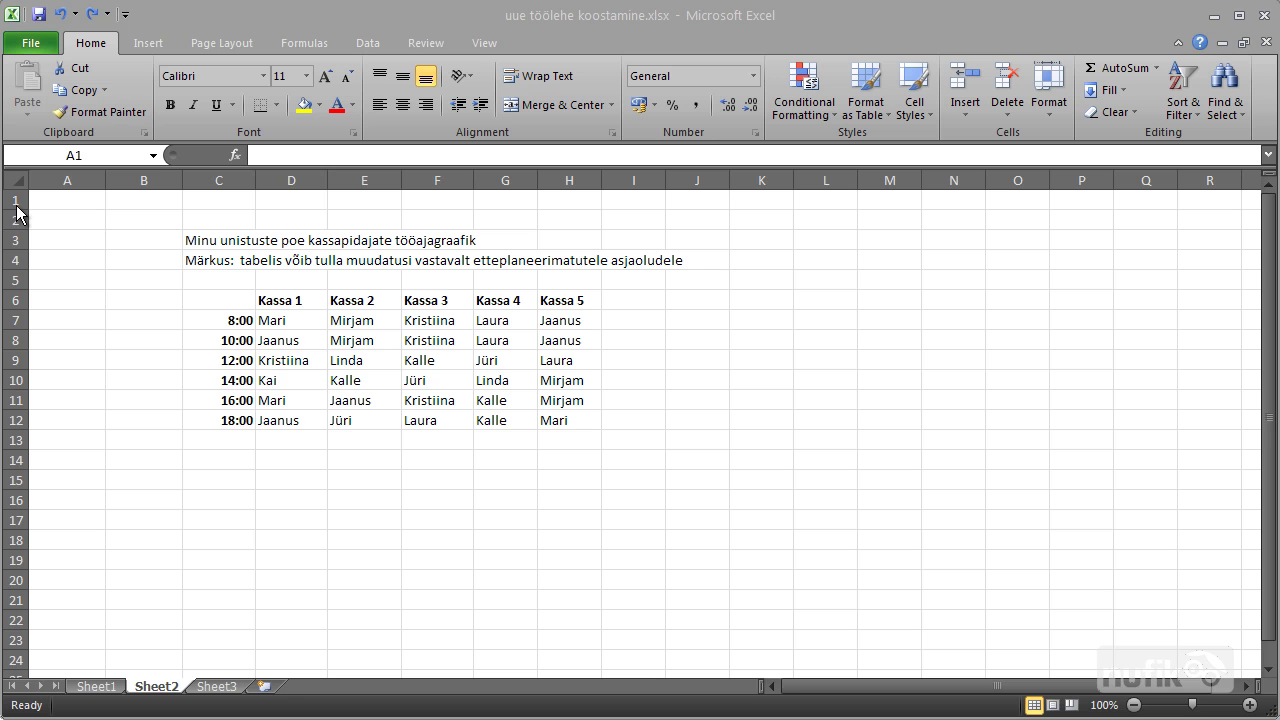
Step: Delete the empty row 2 above the schedule title and undo the deletion
left_click(43, 240)
left_click(18, 220)
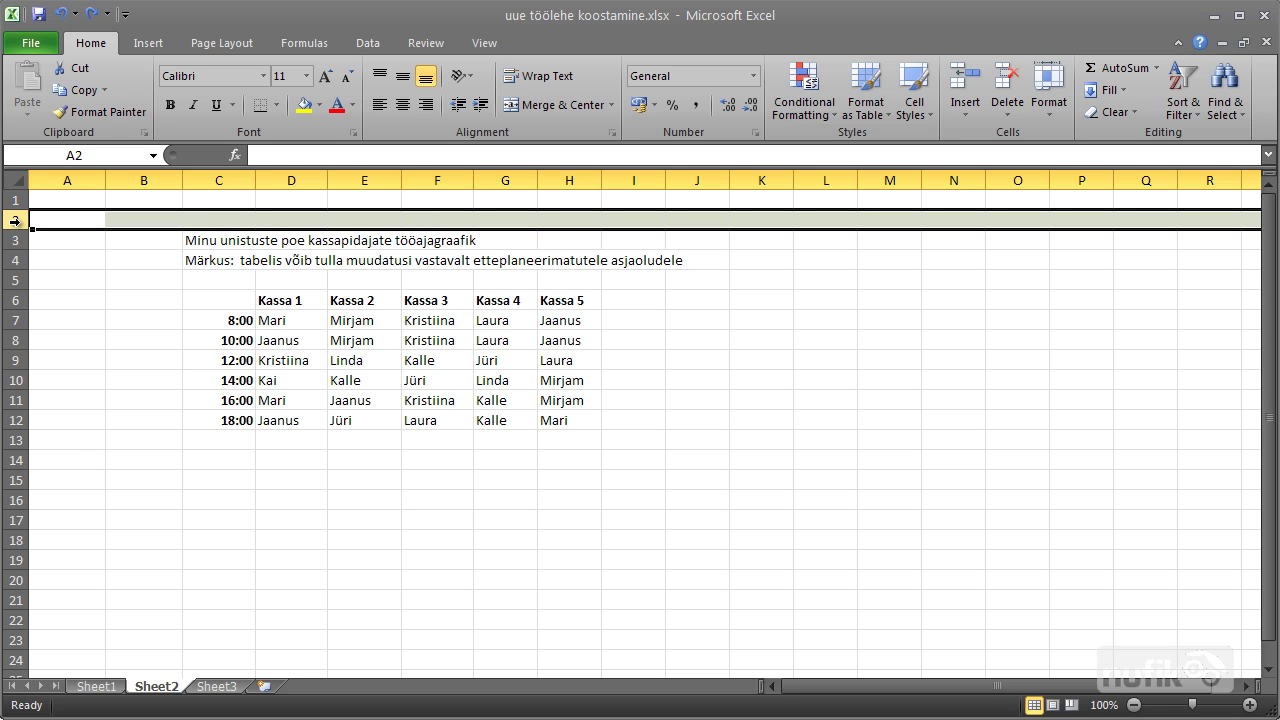
right_click(18, 222)
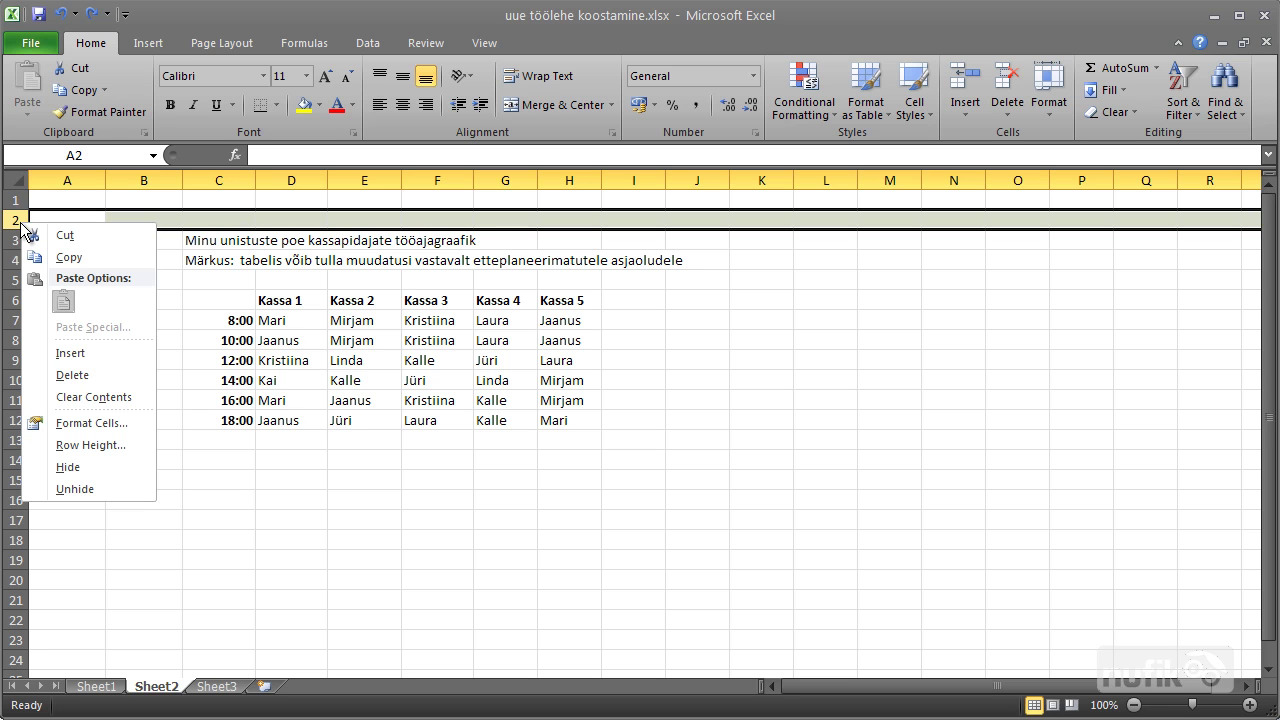
left_click(92, 375)
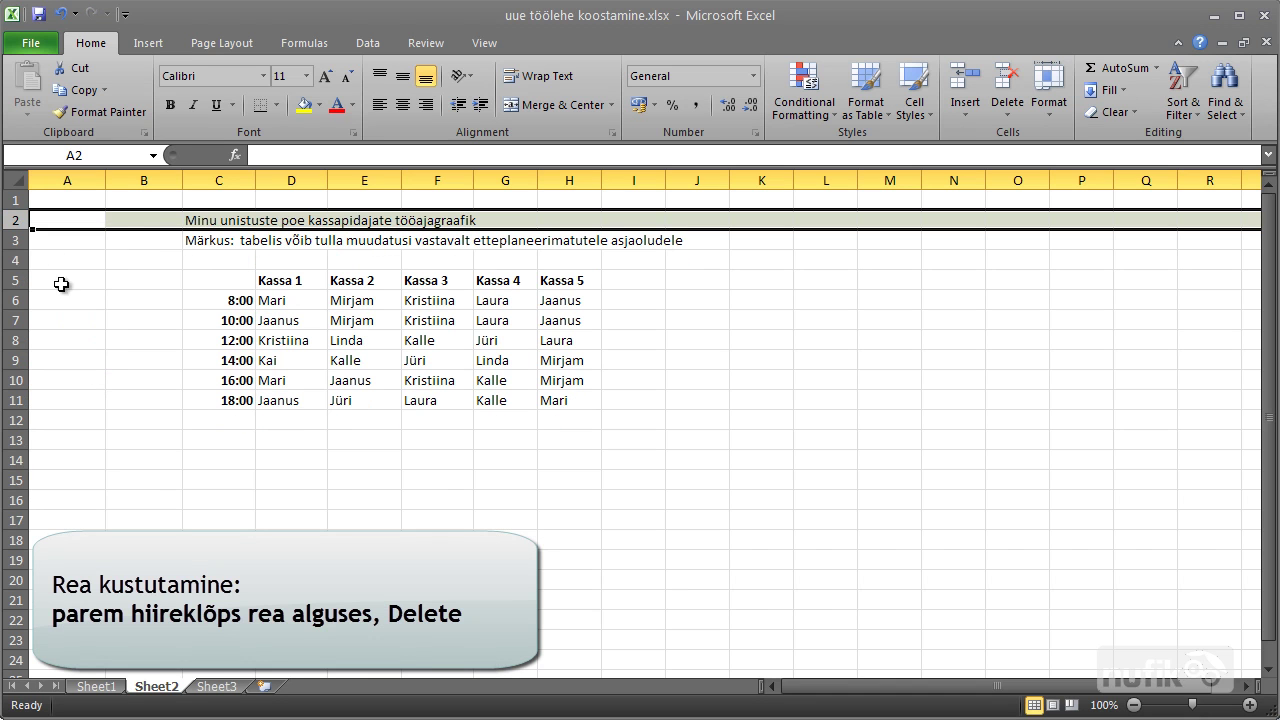
left_click(75, 260)
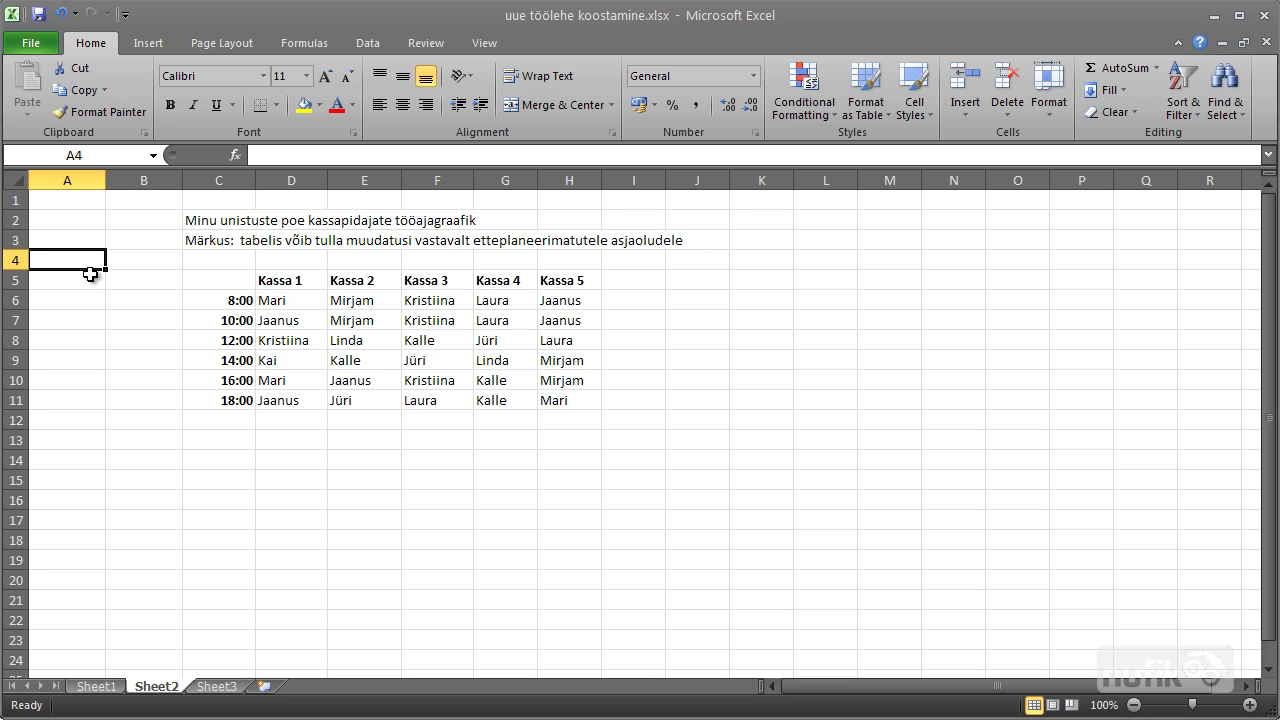
key("ctrl+z")
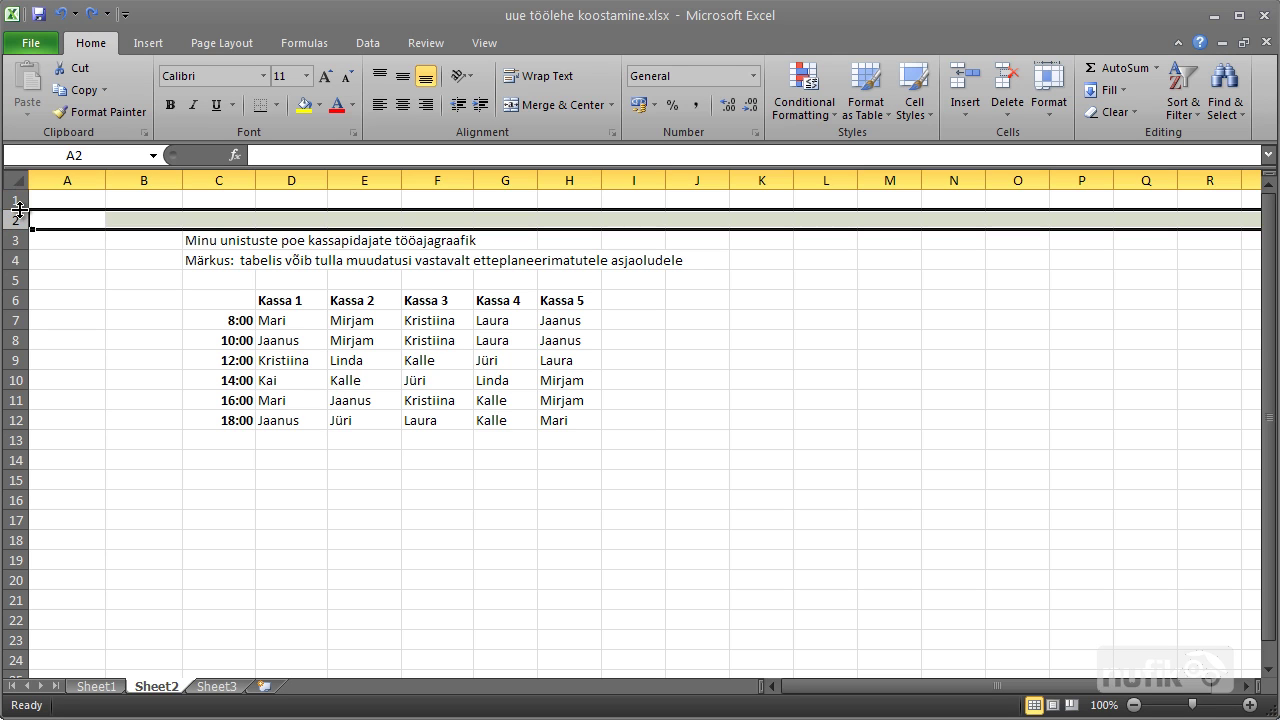
Step: Delete the two empty rows 1 and 2 together above the schedule title
left_click_drag(16, 218, 16, 203)
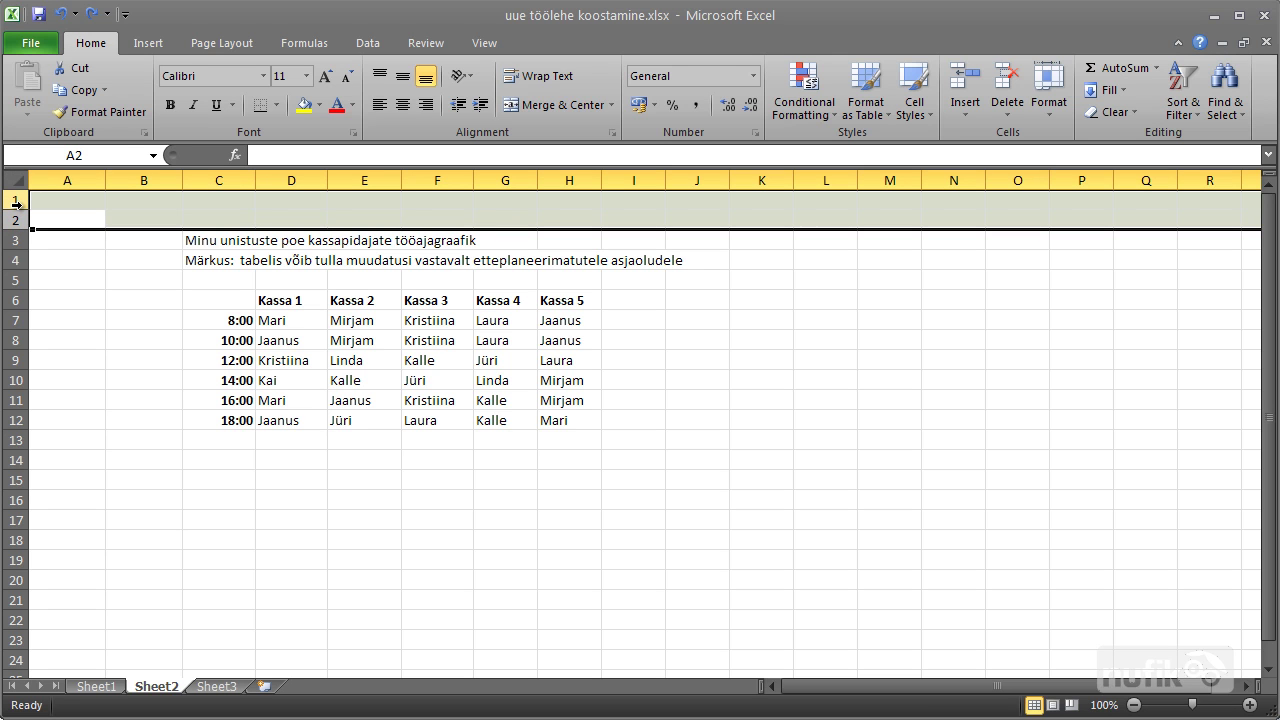
right_click(16, 203)
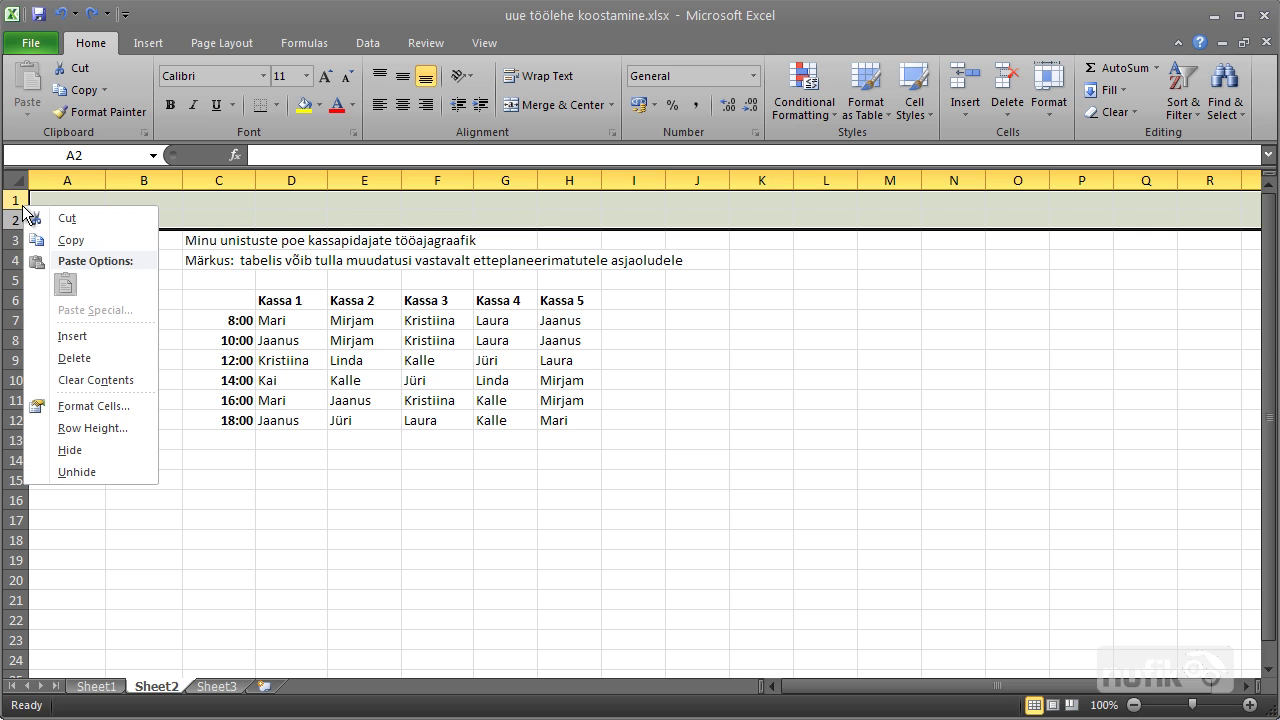
left_click(75, 358)
left_click(115, 411)
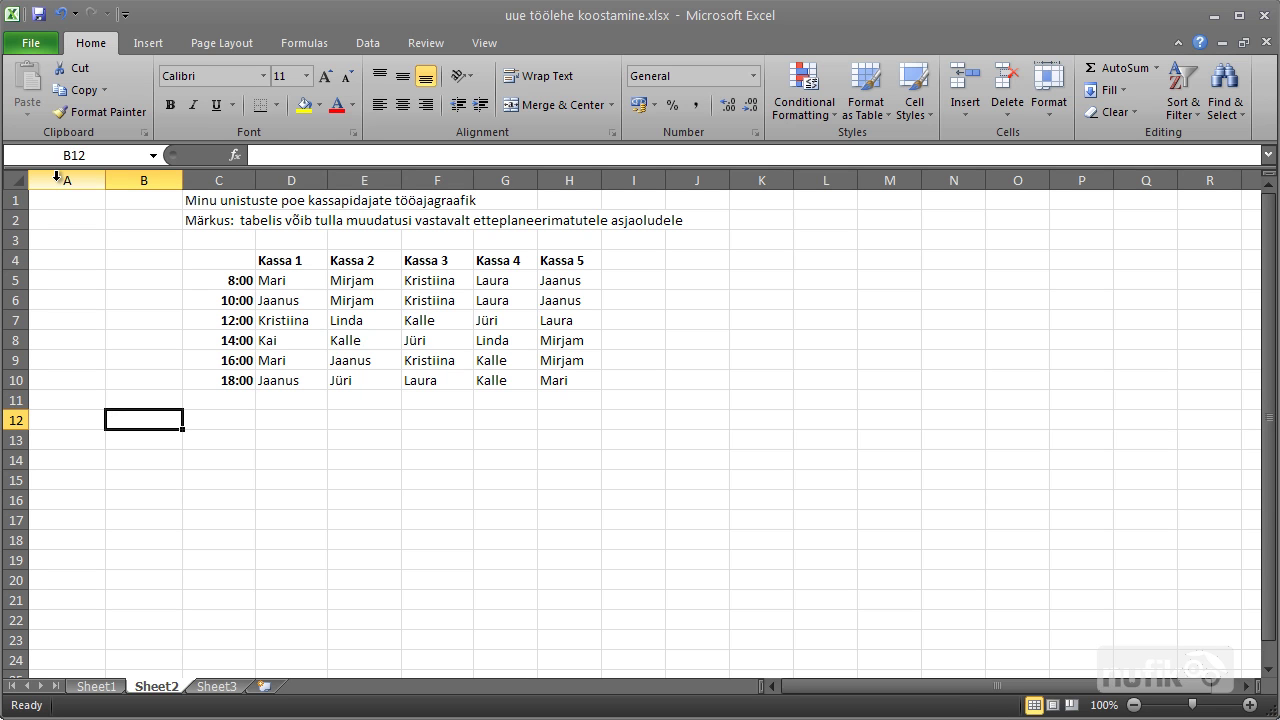
Step: Delete the two empty columns A and B beside the schedule in one operation
left_click_drag(56, 175, 113, 178)
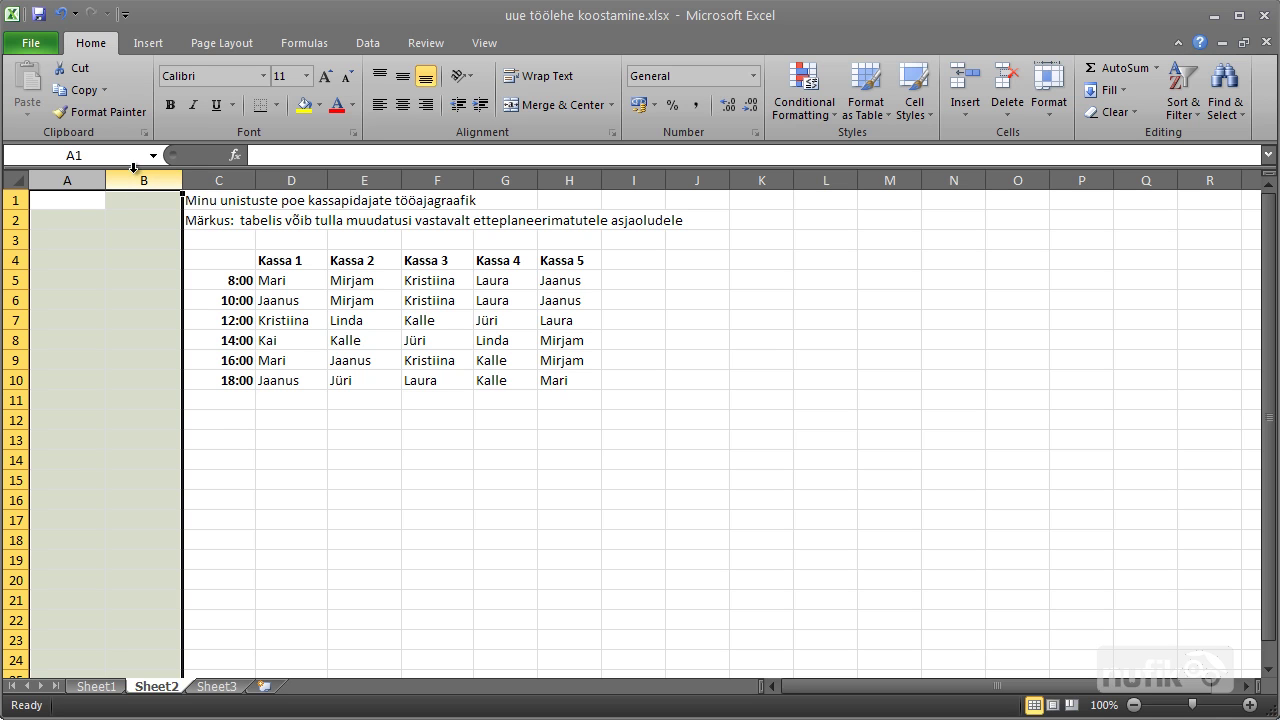
right_click(136, 186)
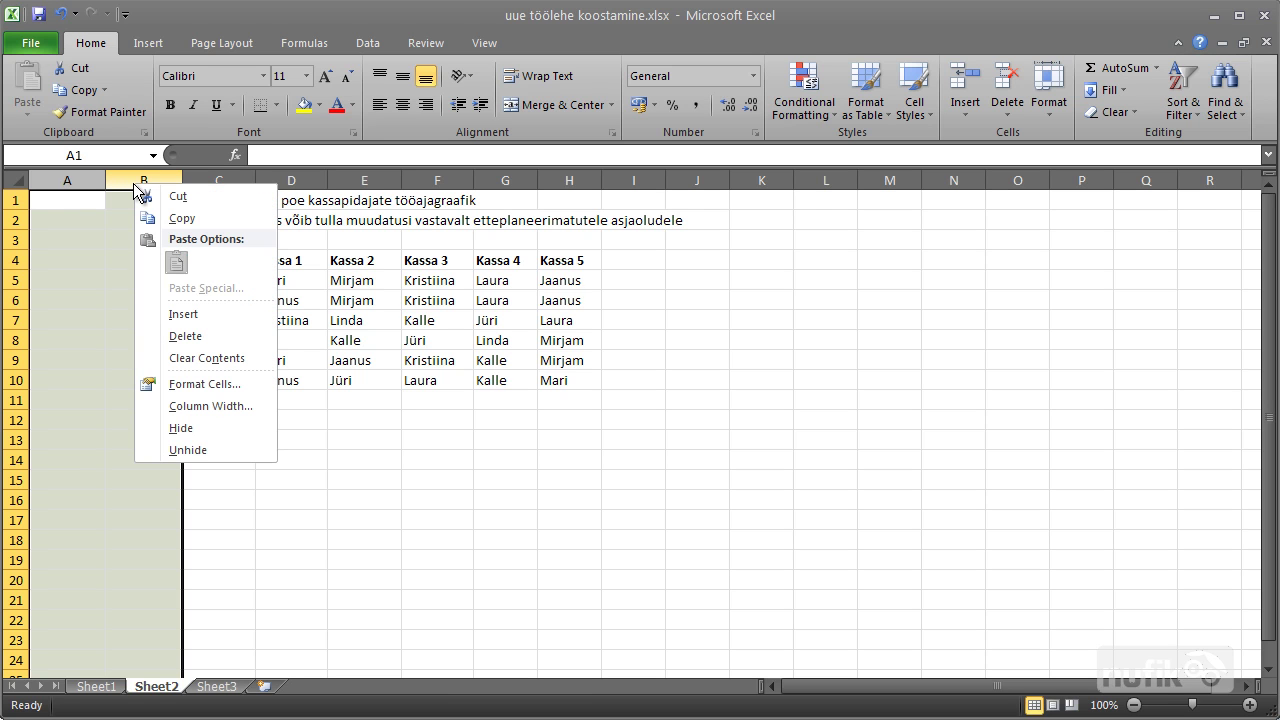
left_click(184, 337)
left_click(214, 458)
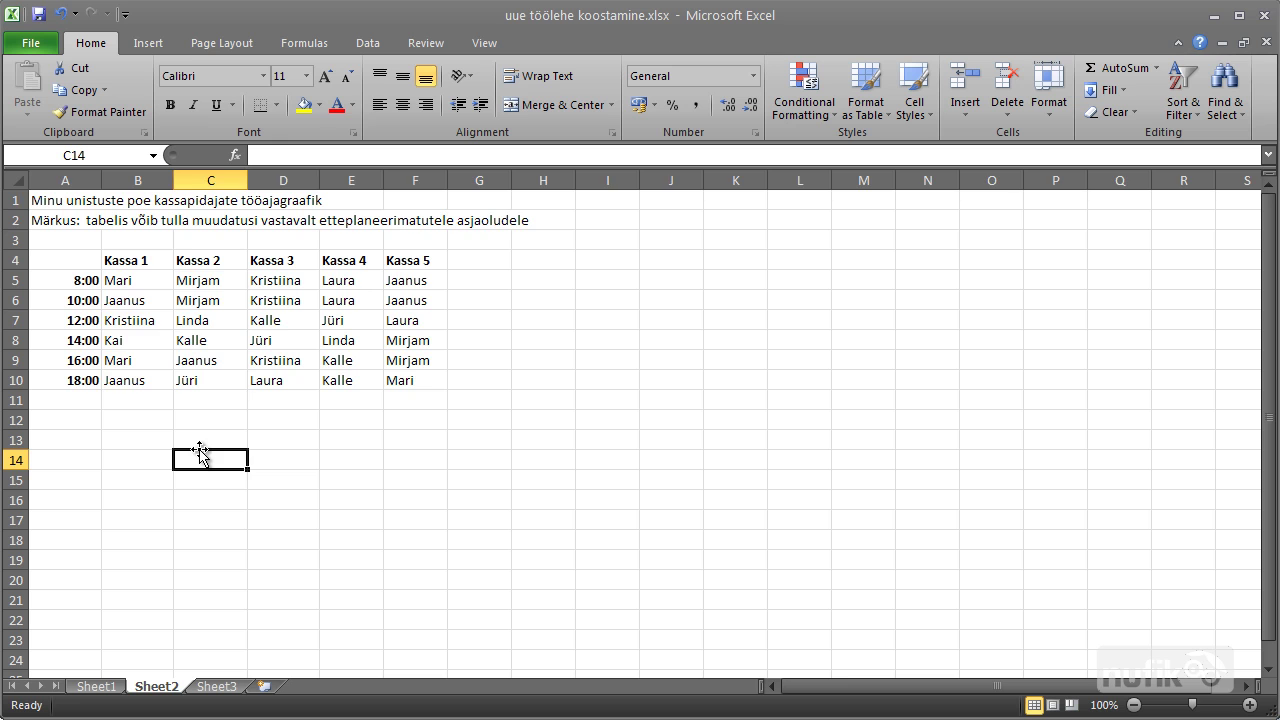
Step: Undo the last column and row deletions and return to cell A1
key("ctrl+z")
key("ctrl+z")
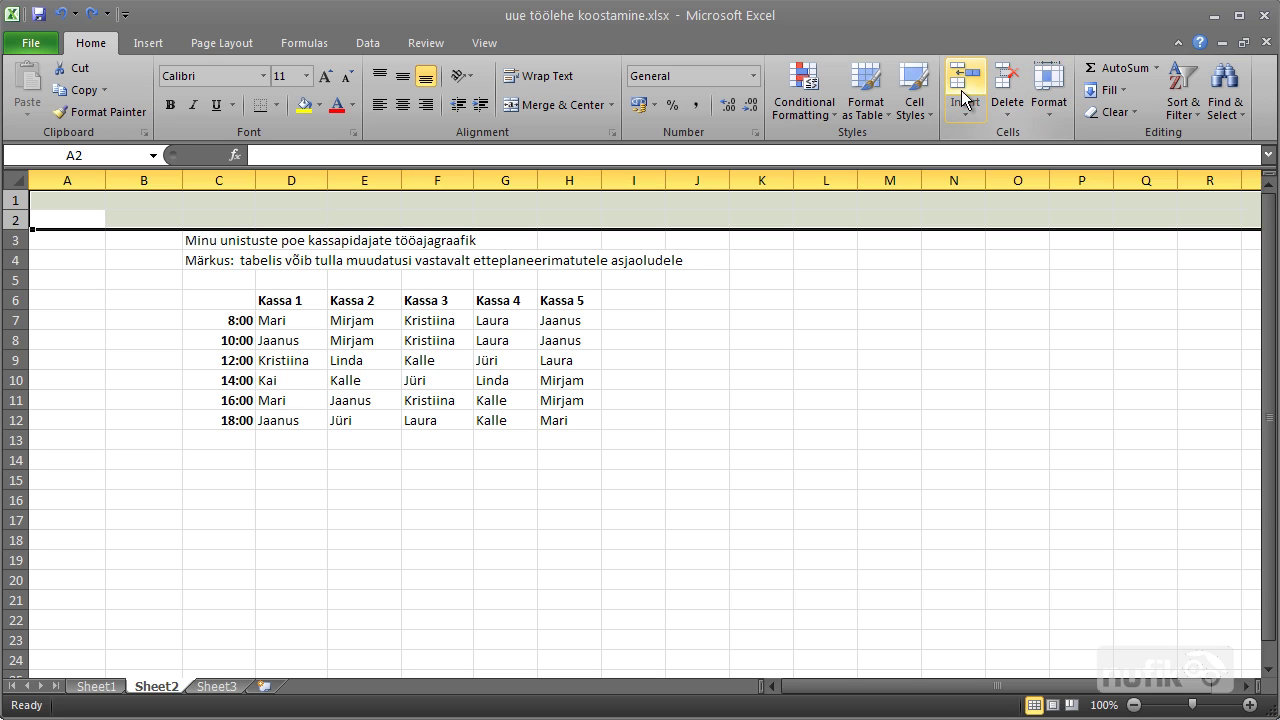
key("ctrl+Home")
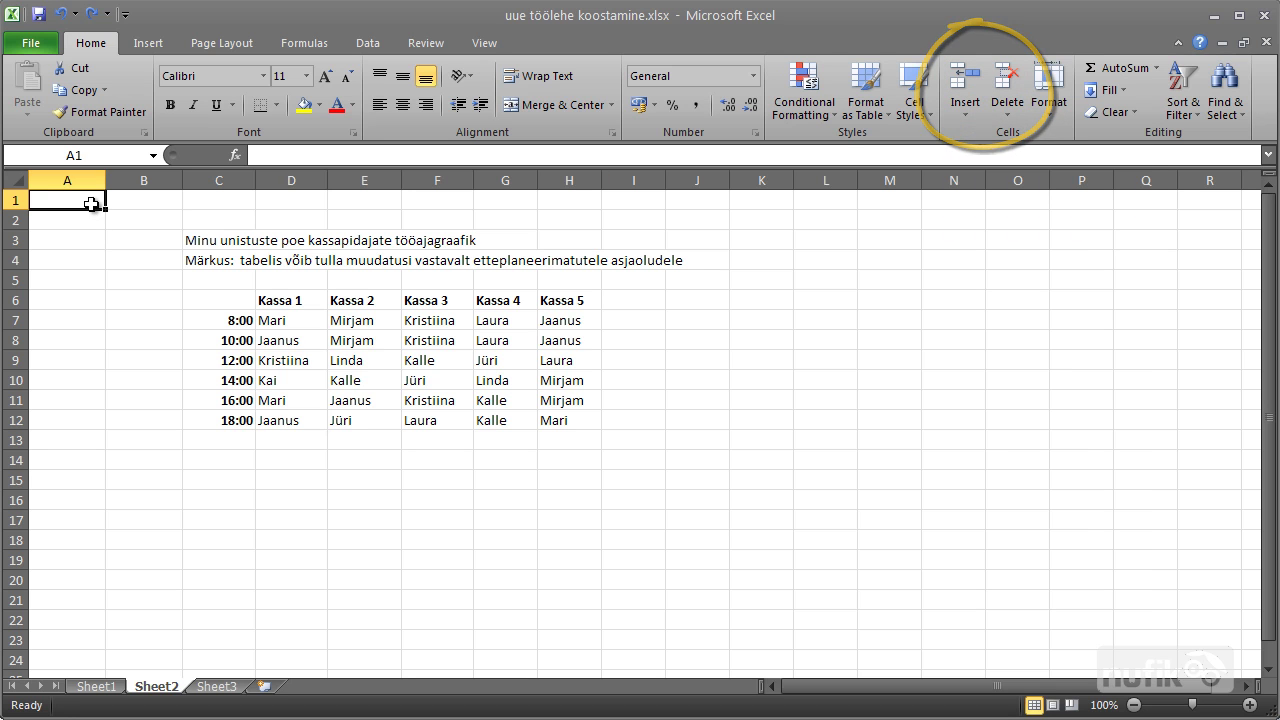
Step: Delete the empty sheet rows 1 and 2 above the schedule title
mouse_move(16, 200)
left_mouse_down()
mouse_move(15, 234)
mouse_move(14, 211)
left_mouse_up()
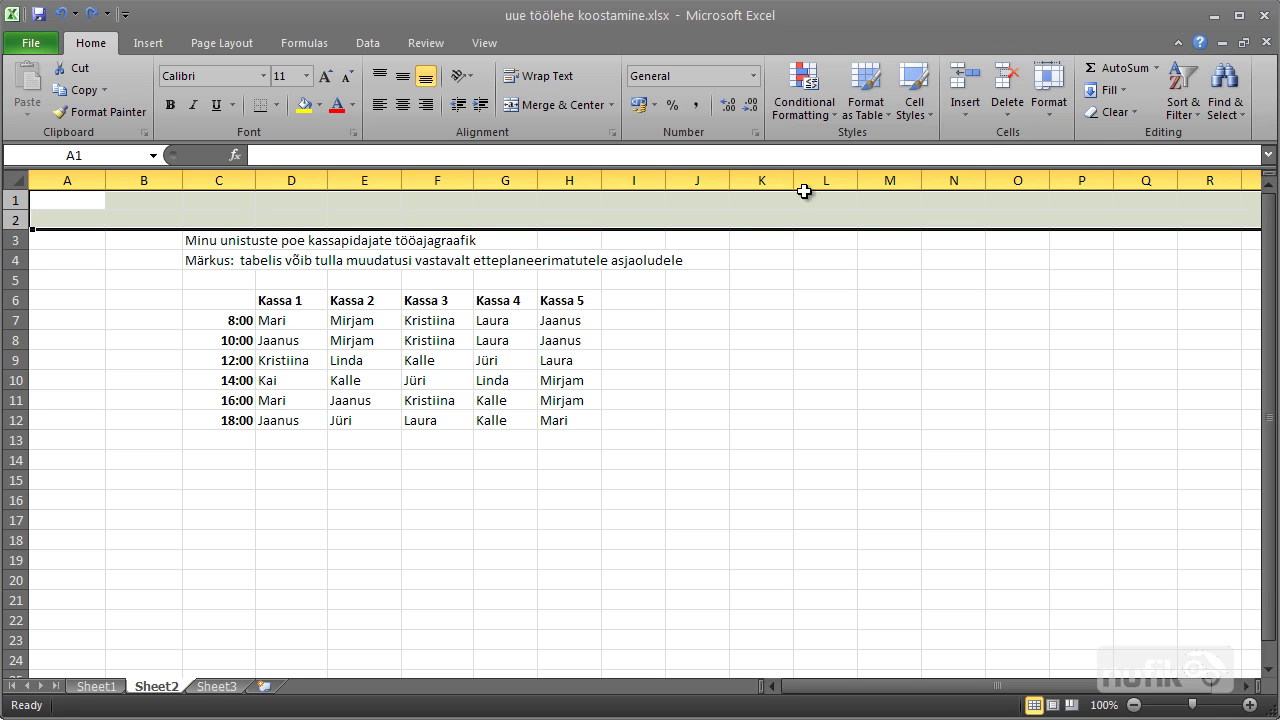
left_click(1007, 108)
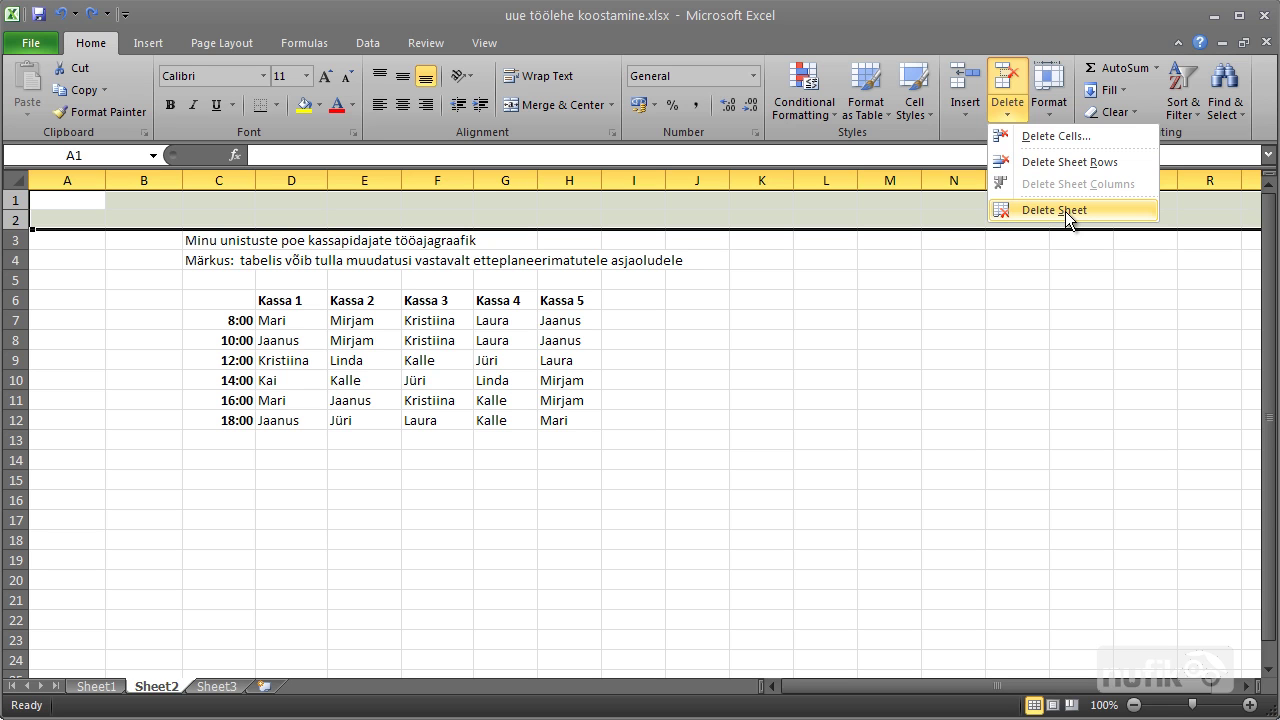
left_click(1046, 162)
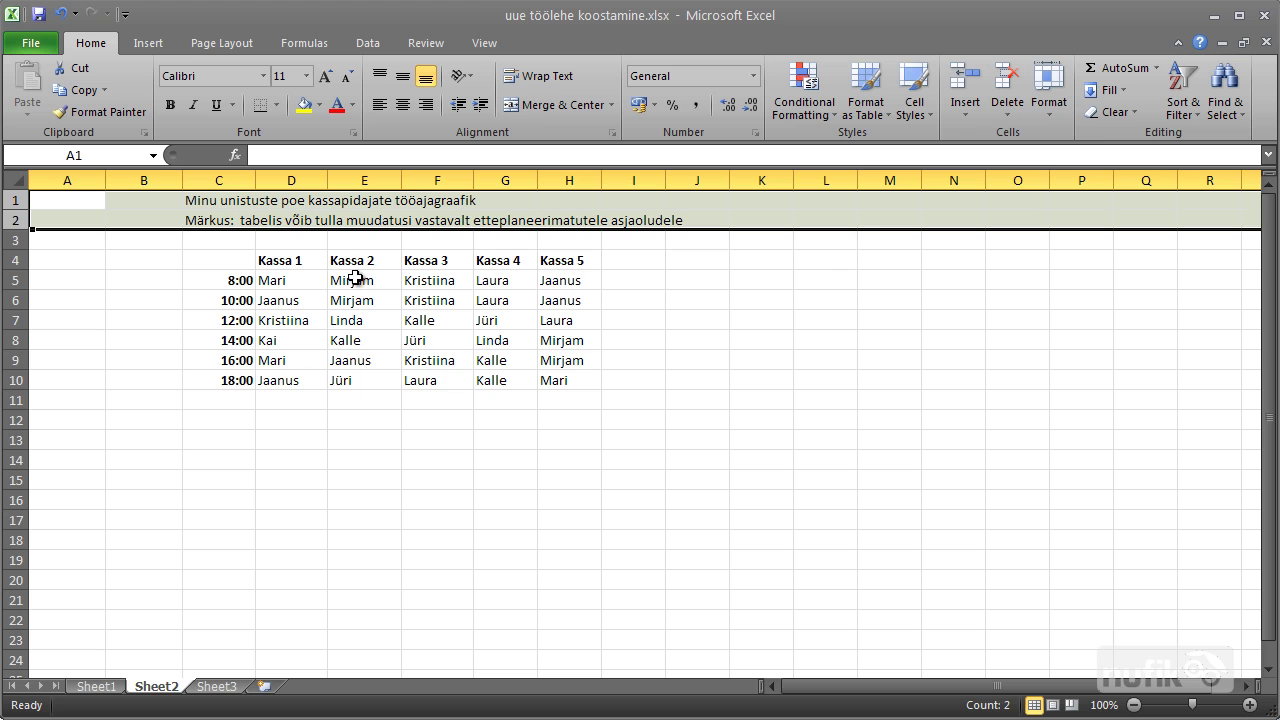
Step: Delete the empty sheet columns A and B so the schedule starts in the first column
left_click_drag(84, 180, 129, 193)
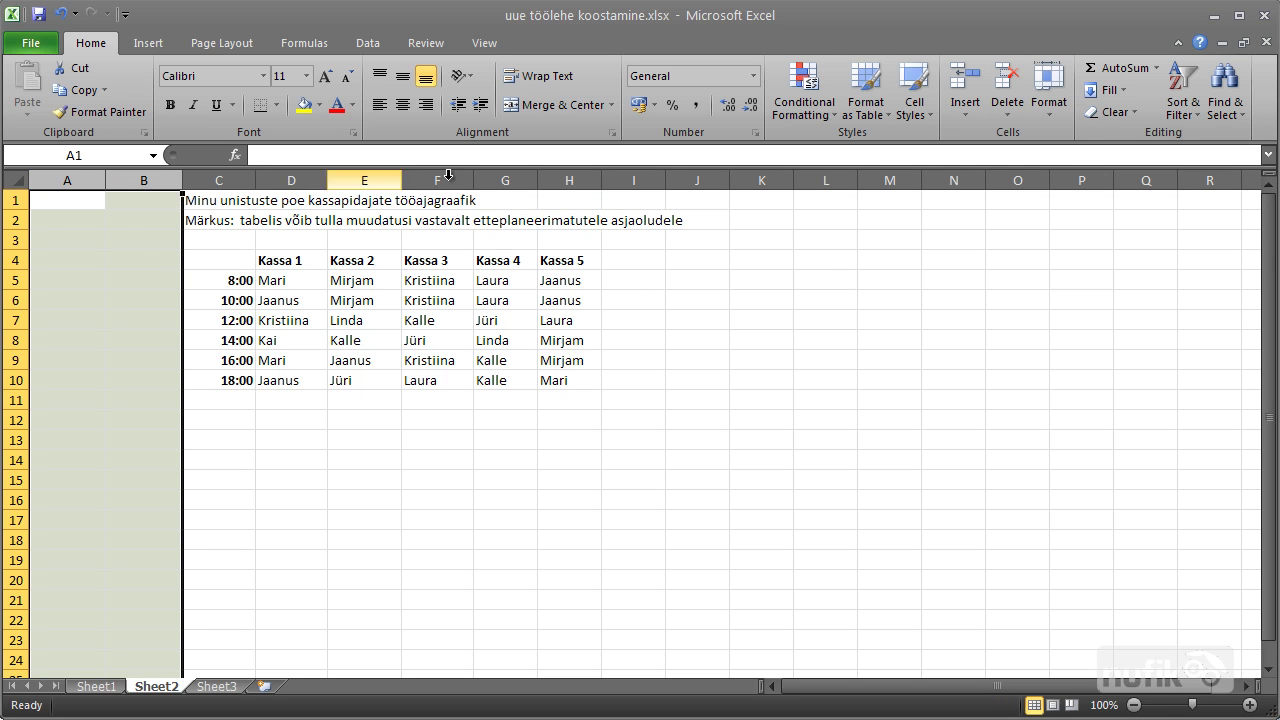
left_click(1006, 120)
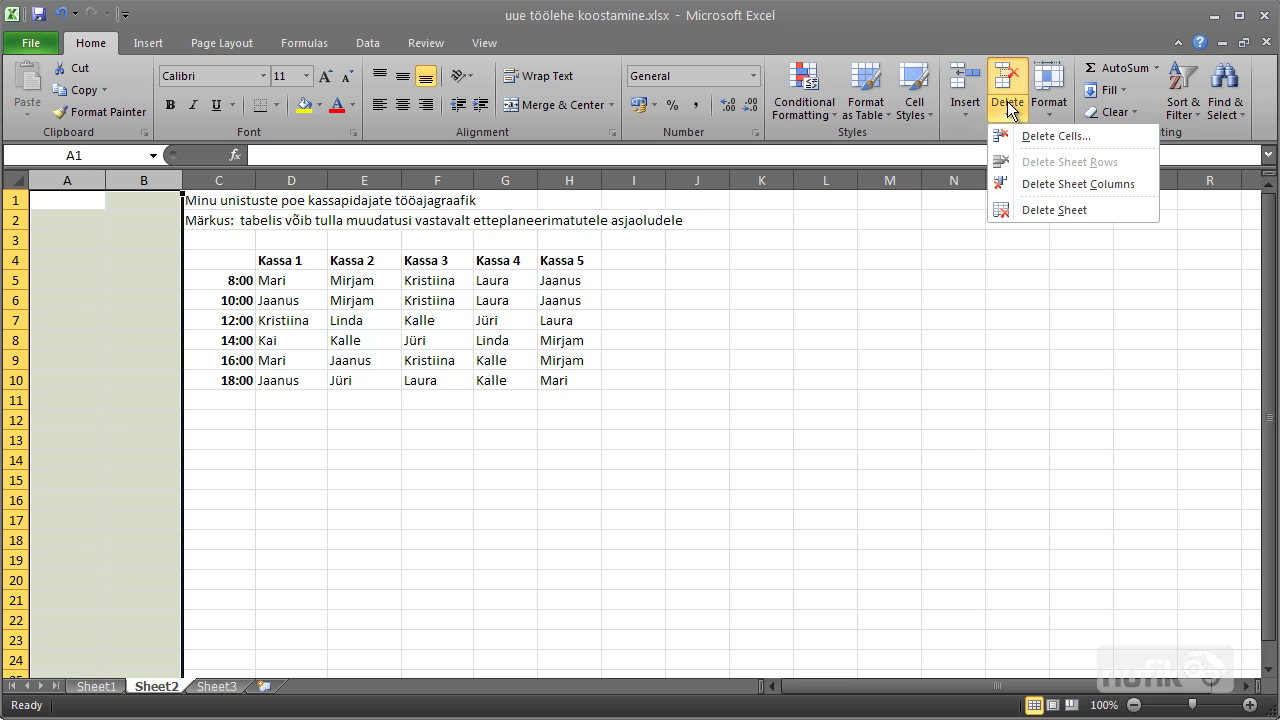
left_click(1042, 184)
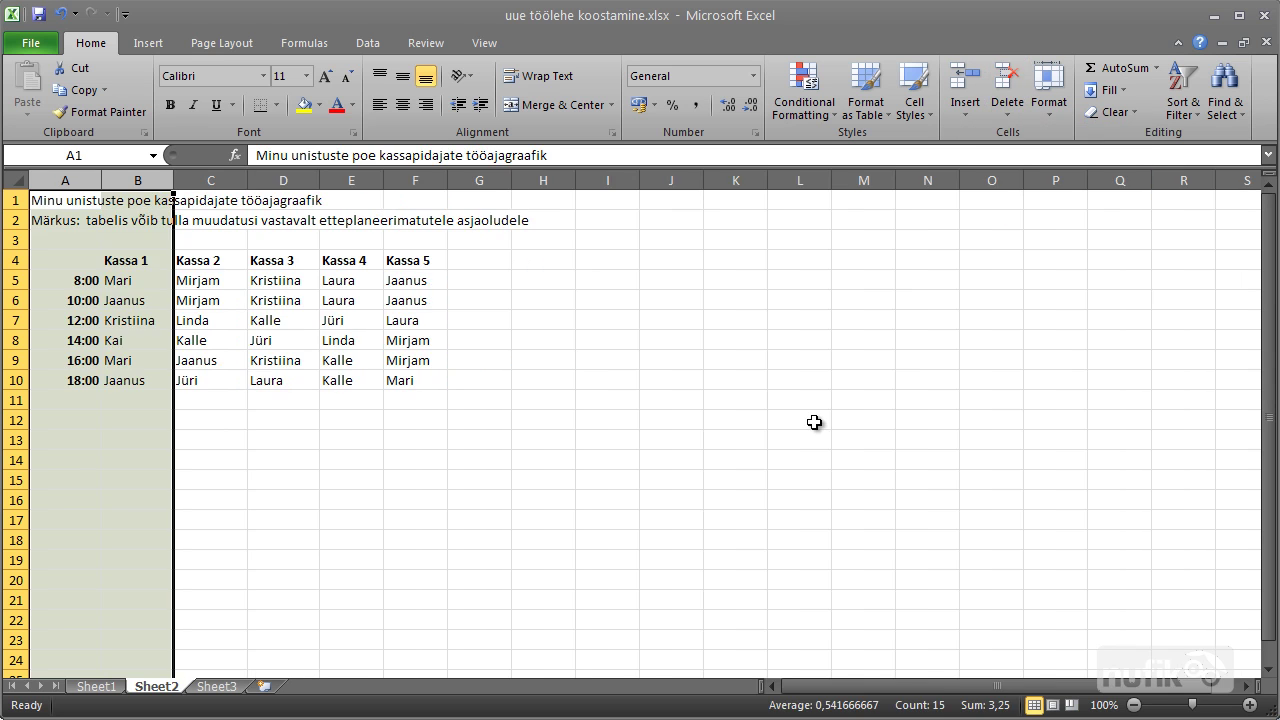
left_click(630, 446)
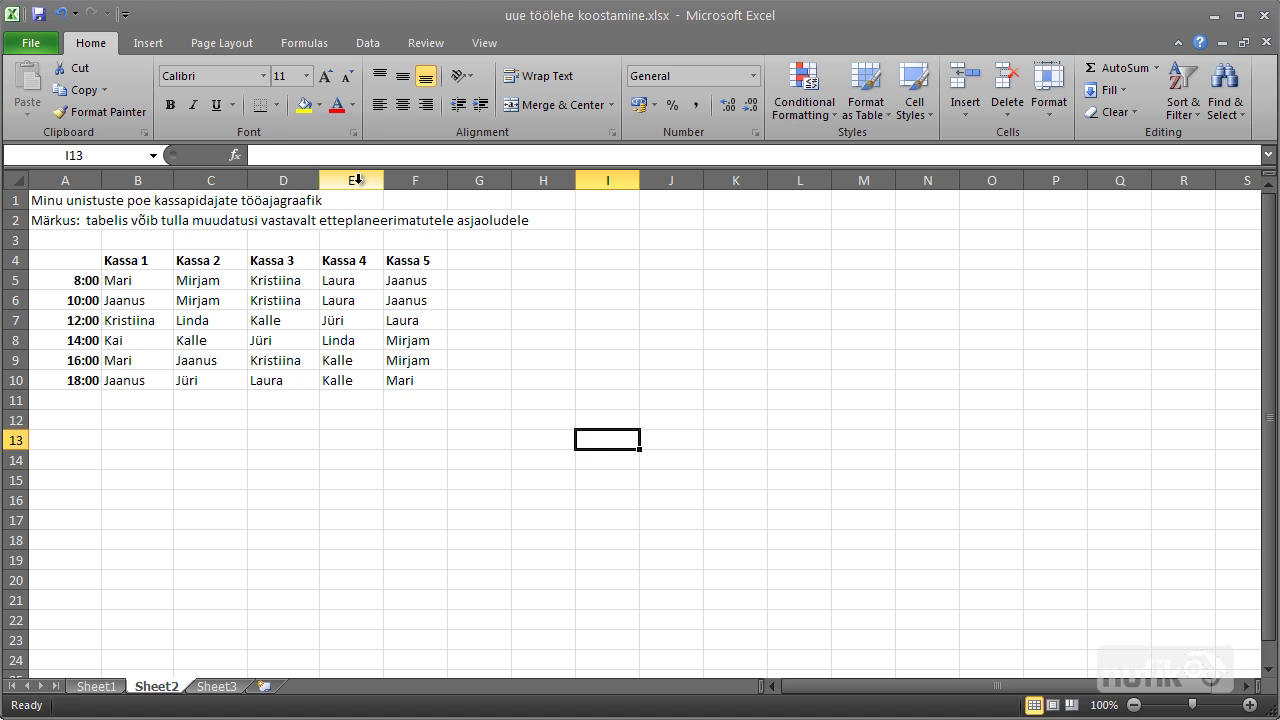
Step: Insert one empty column between the Kassa 3 and Kassa 4 columns
left_click(357, 180)
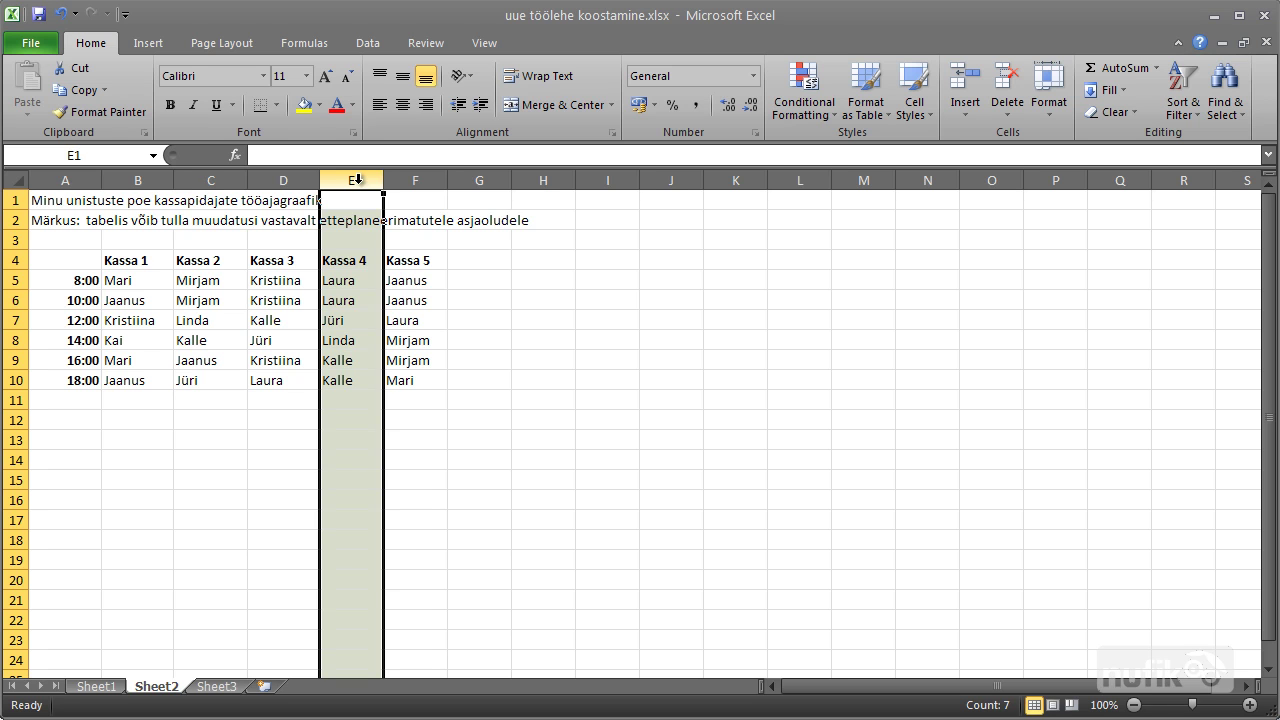
right_click(357, 180)
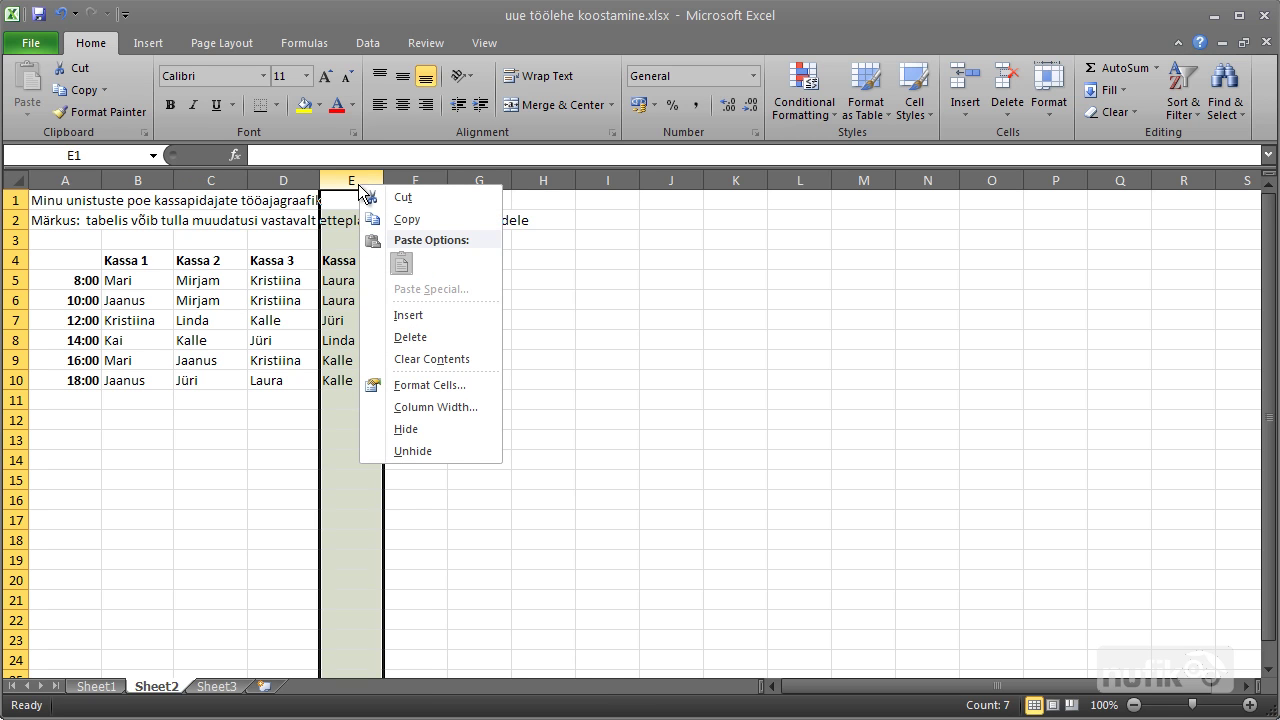
left_click(408, 318)
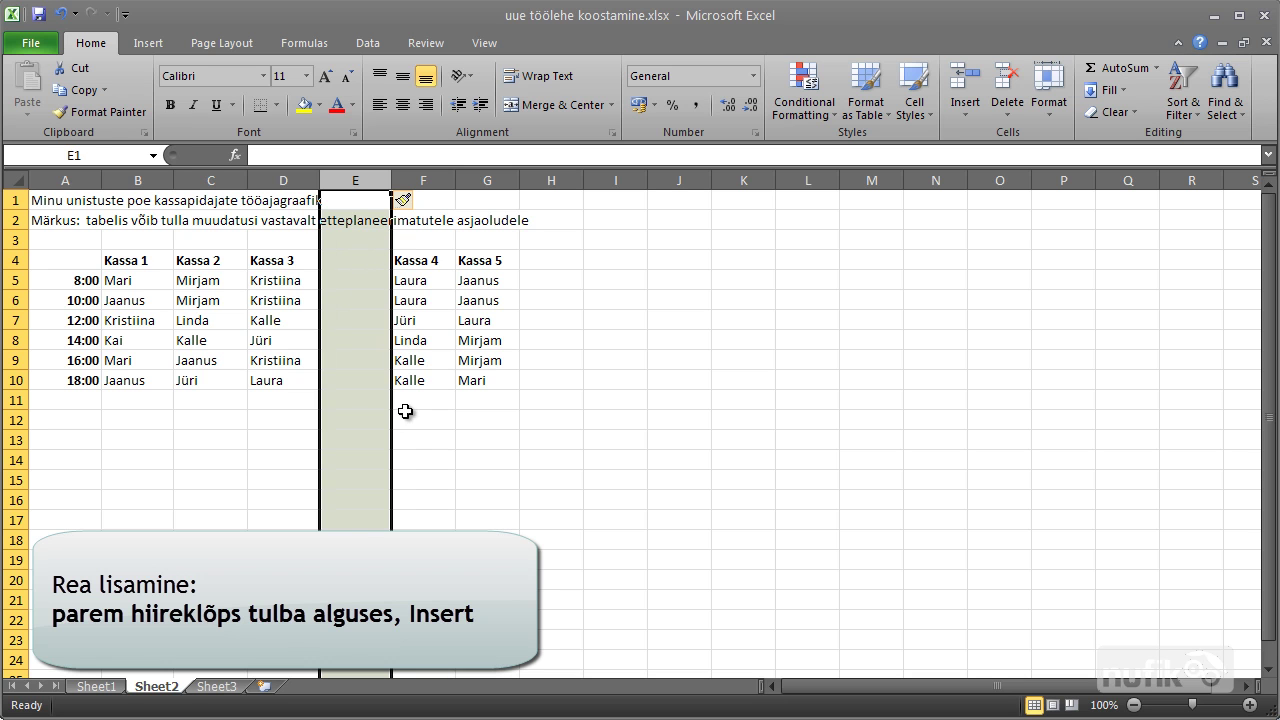
left_click(406, 414)
Step: Go through cells E4 to E8 of the inserted empty column and remove that column again
left_click(352, 260)
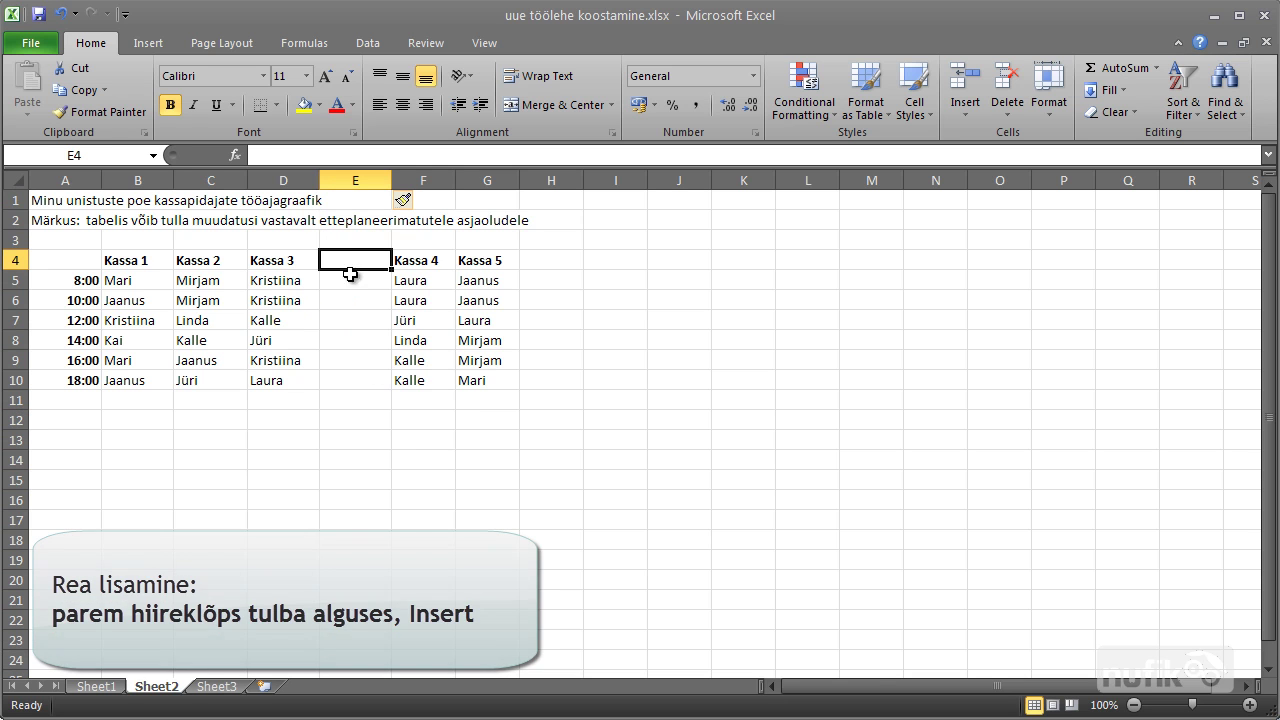
left_click(345, 282)
left_click(358, 306)
left_click(352, 320)
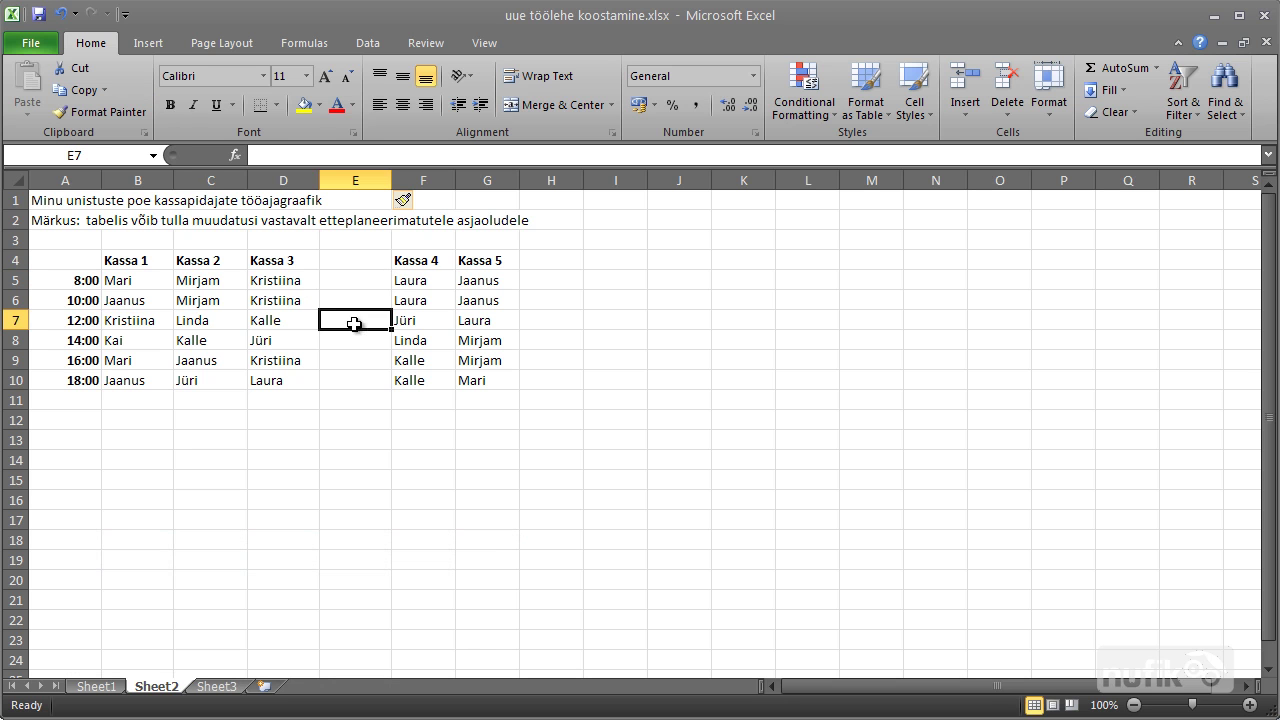
left_click(354, 340)
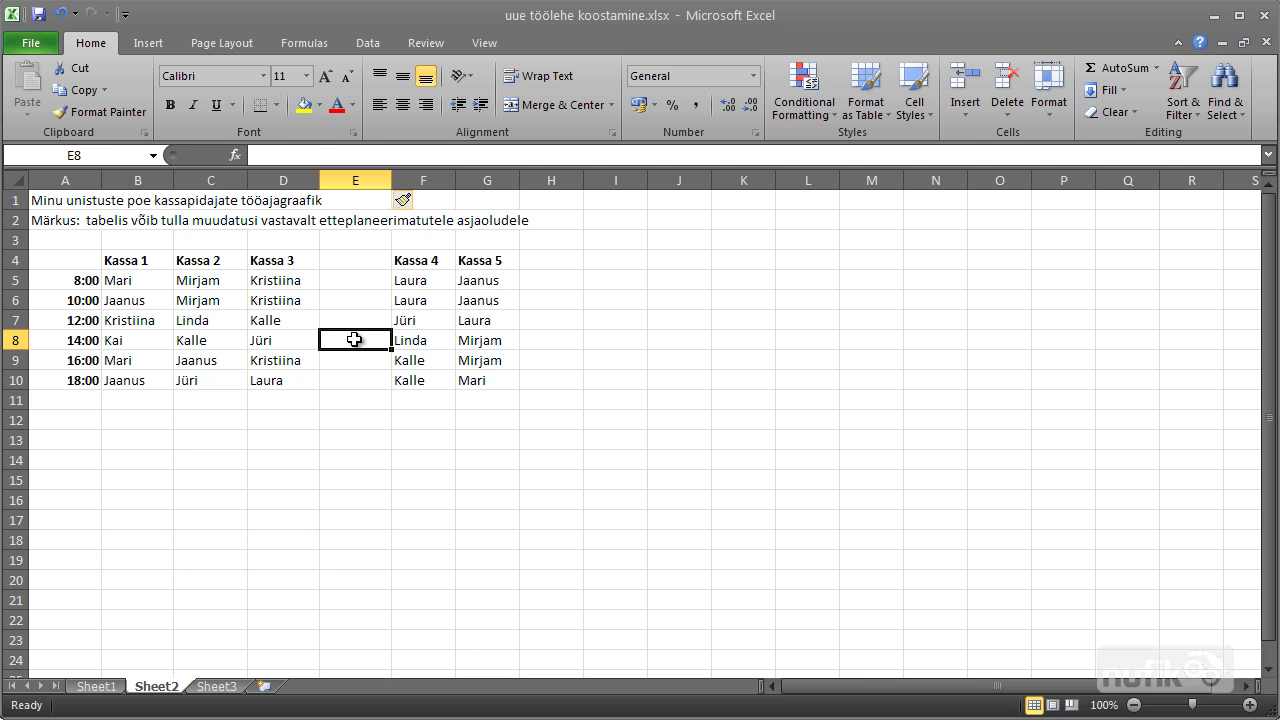
key("ctrl+space")
key("ctrl+minus")
Step: Insert two empty columns at once before the Kassa 4 column
left_click_drag(395, 178, 376, 178)
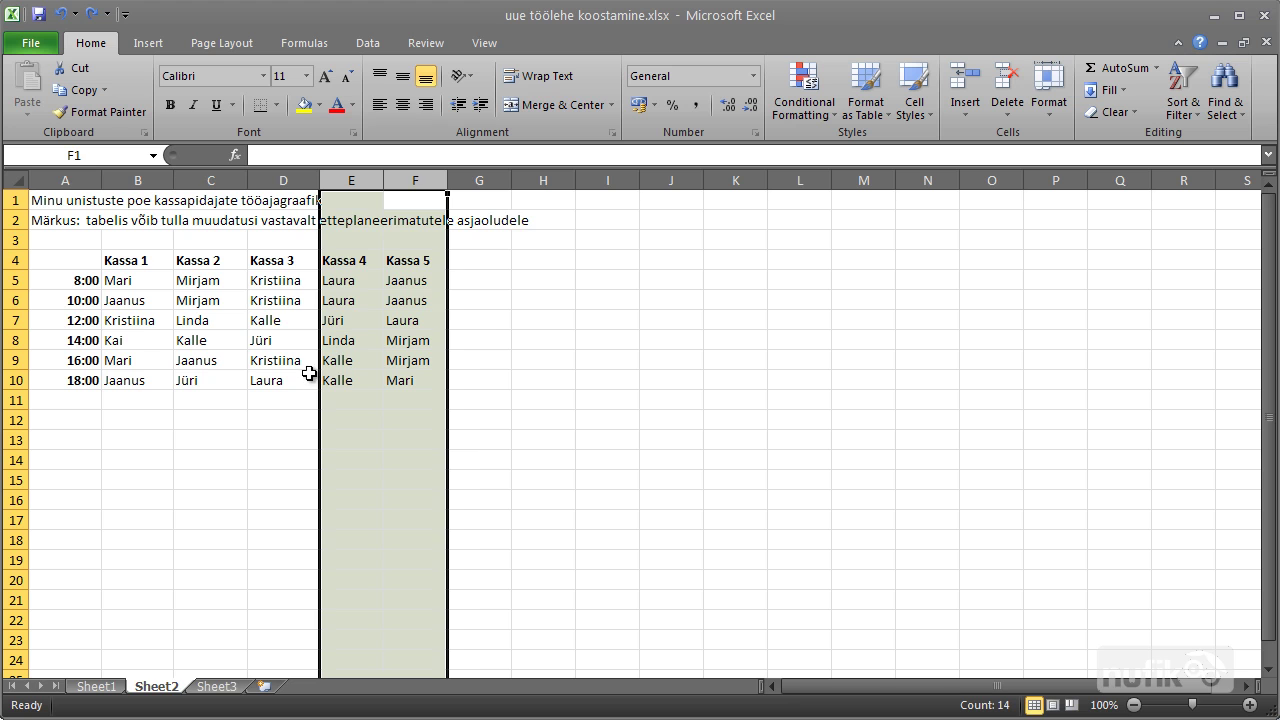
right_click(406, 181)
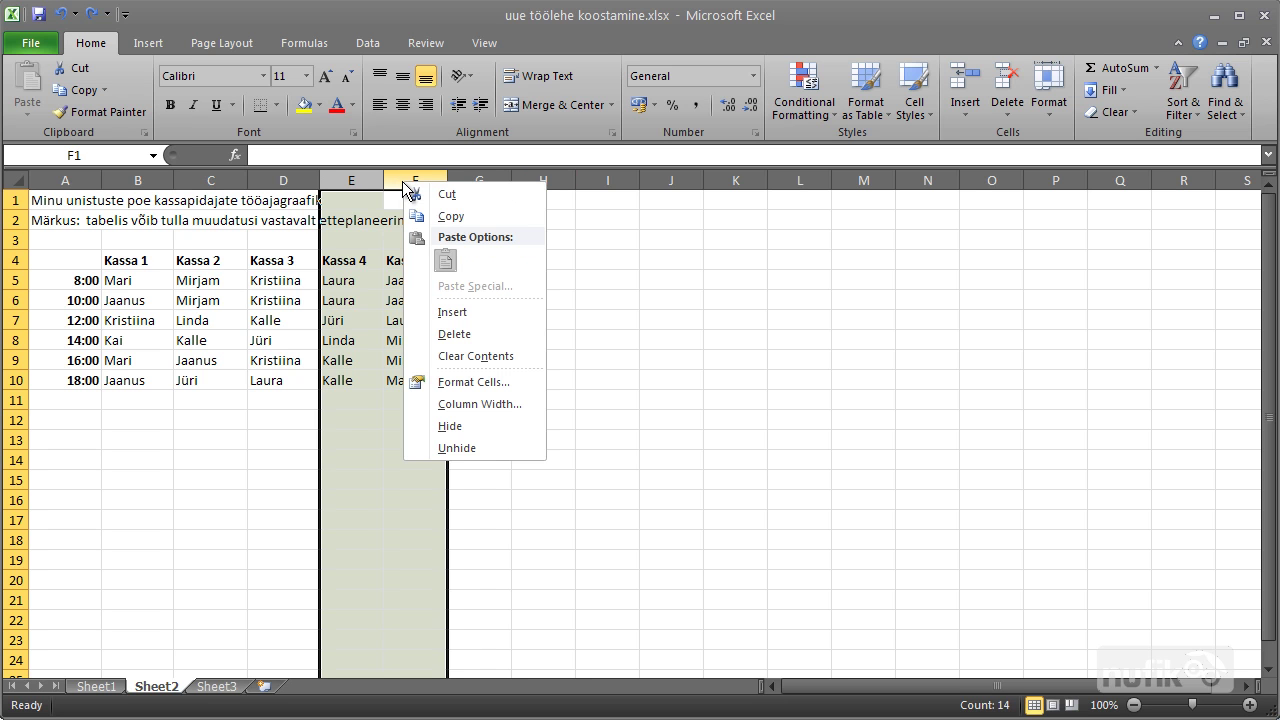
left_click(443, 312)
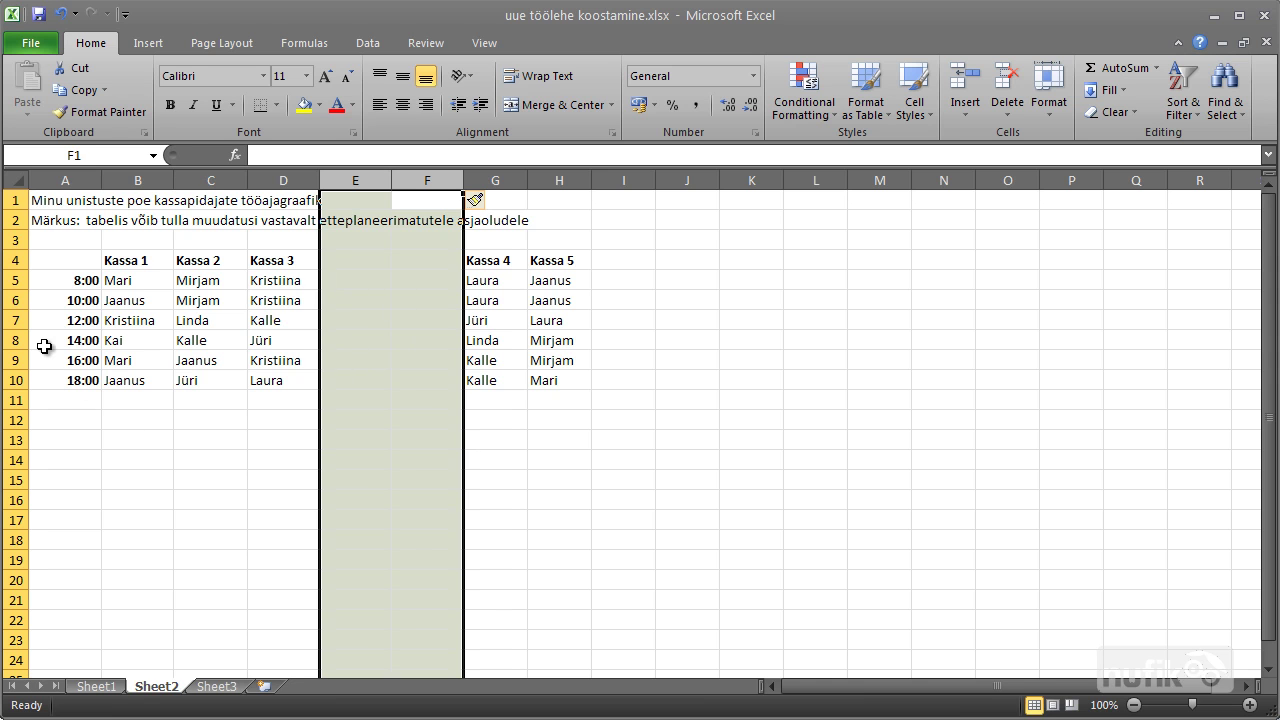
Step: Insert three empty rows at once above the 12:00 row of the schedule
left_click(16, 320)
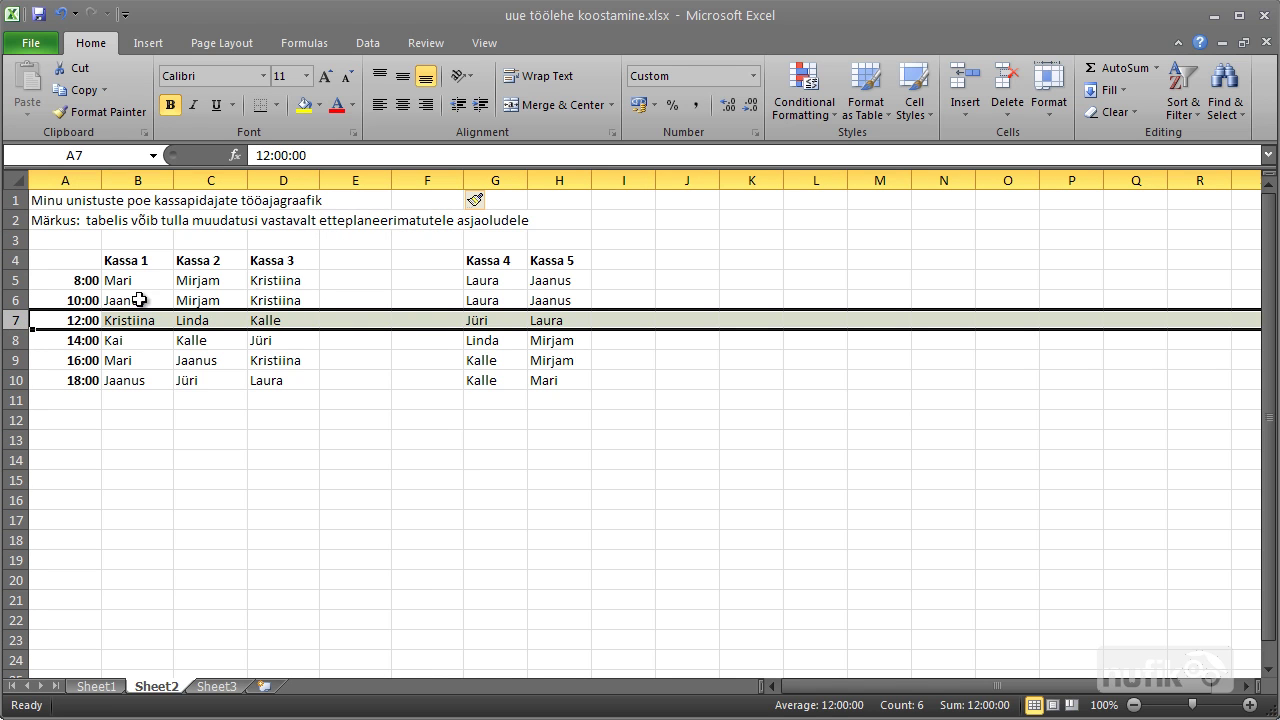
left_click_drag(14, 360, 26, 325)
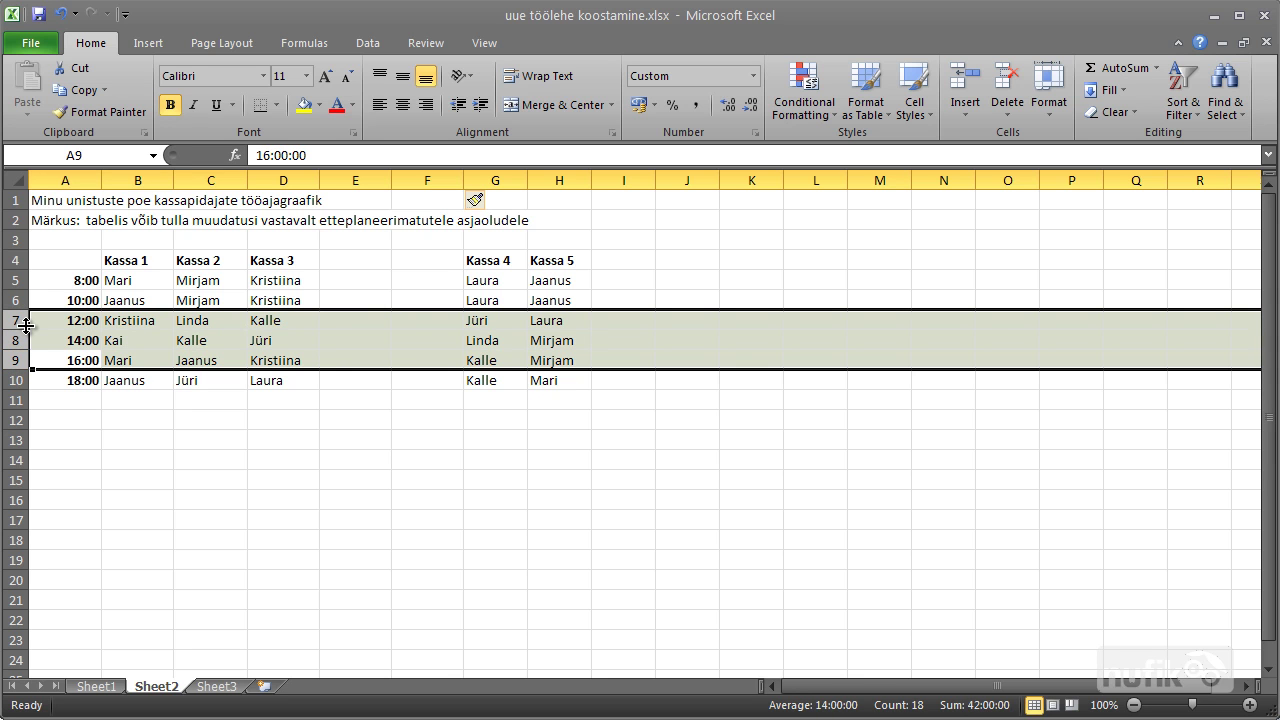
right_click(26, 346)
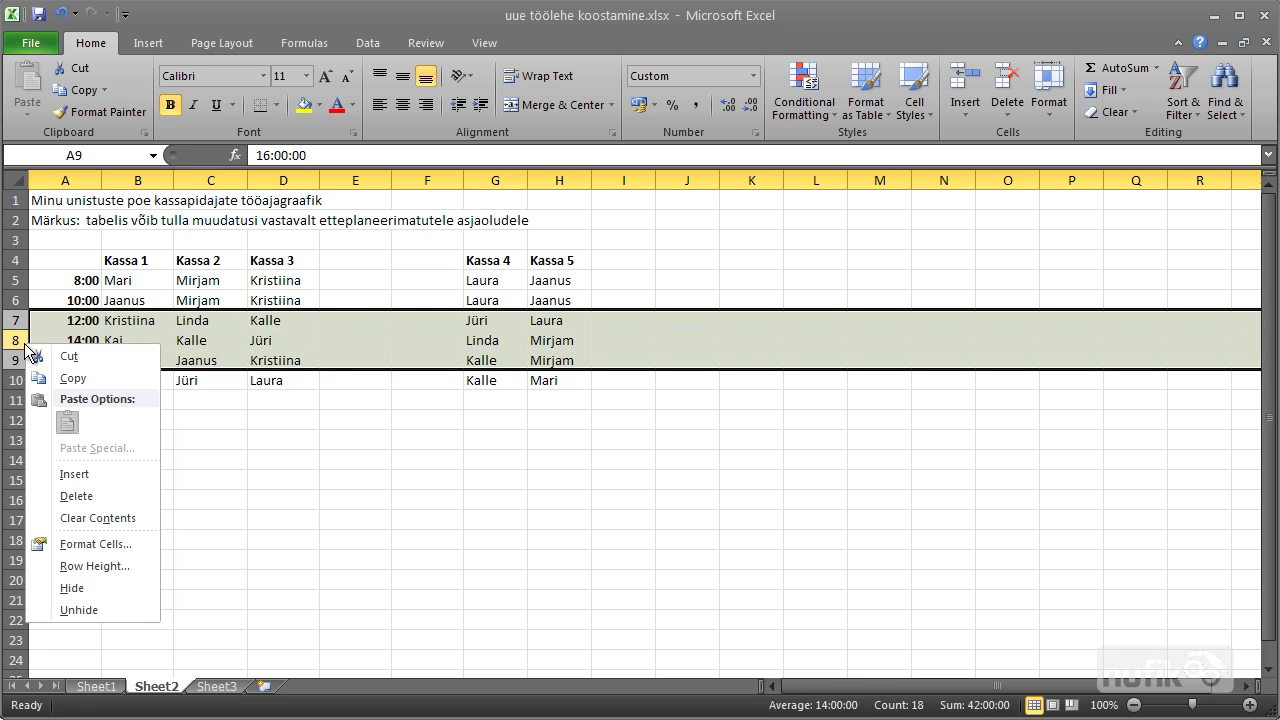
left_click(62, 474)
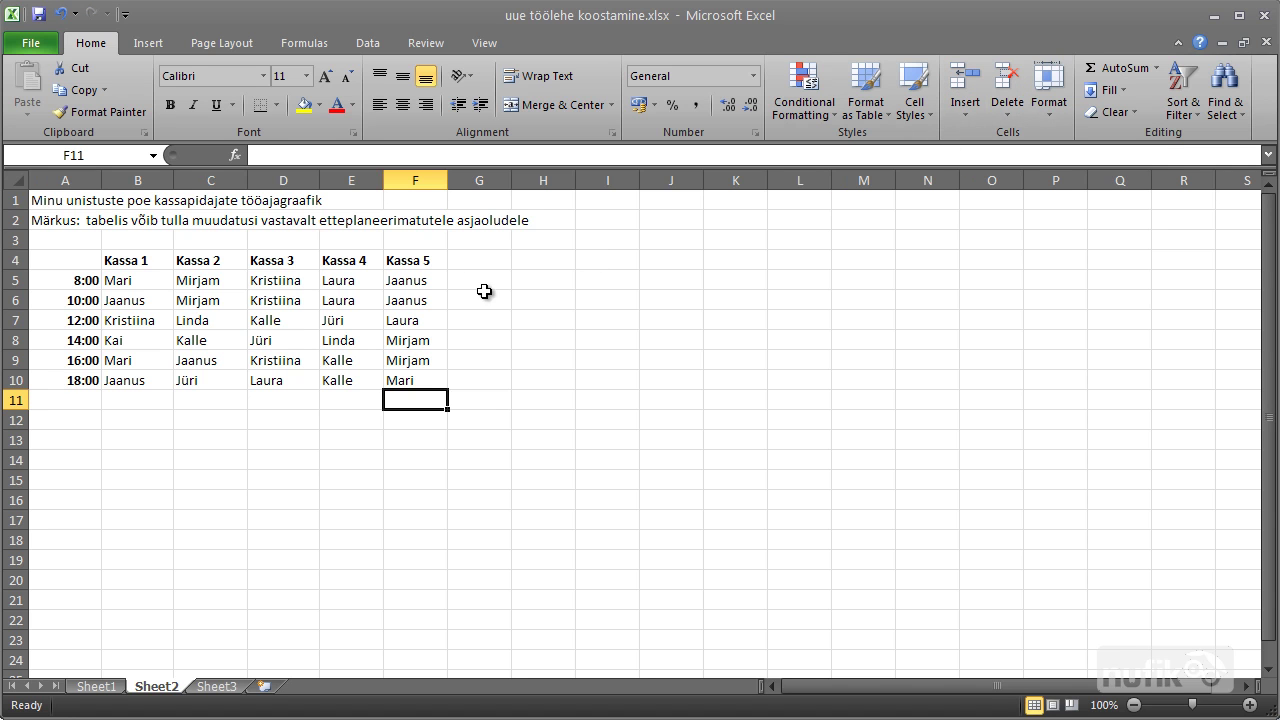
Step: Insert an empty column before the Kassa 5 column and delete that column again
left_click(428, 176)
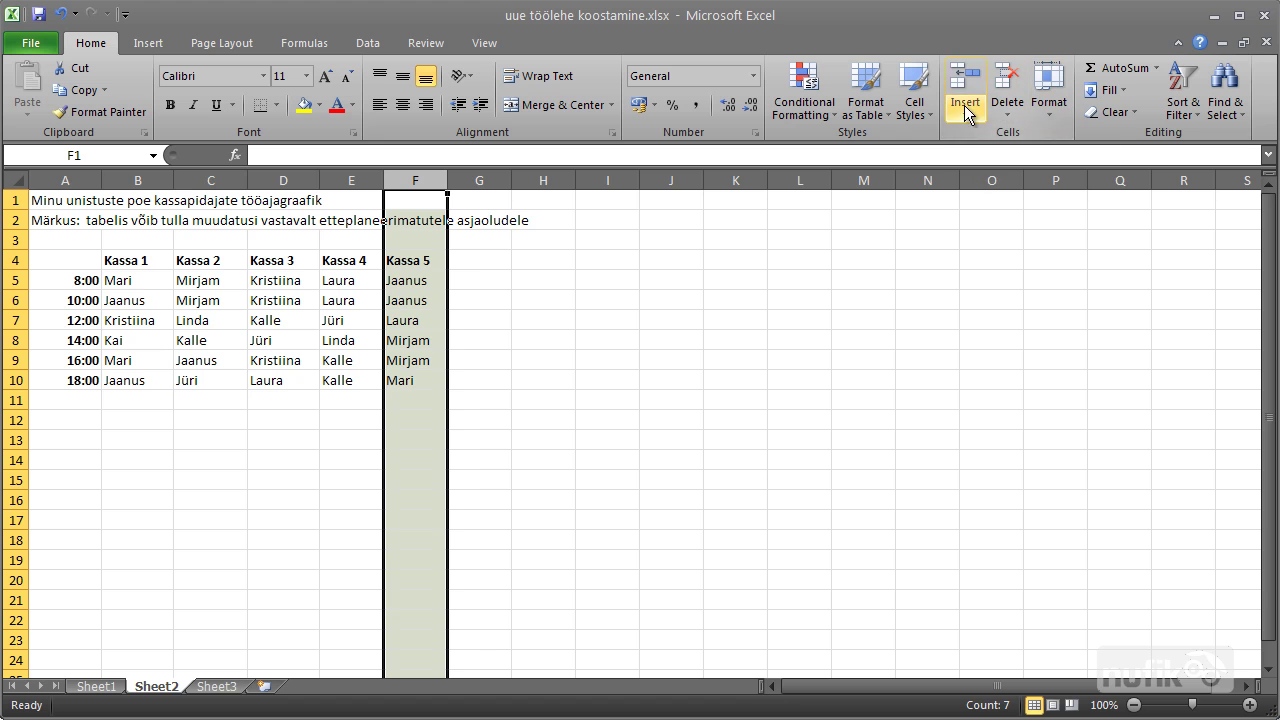
left_click(965, 108)
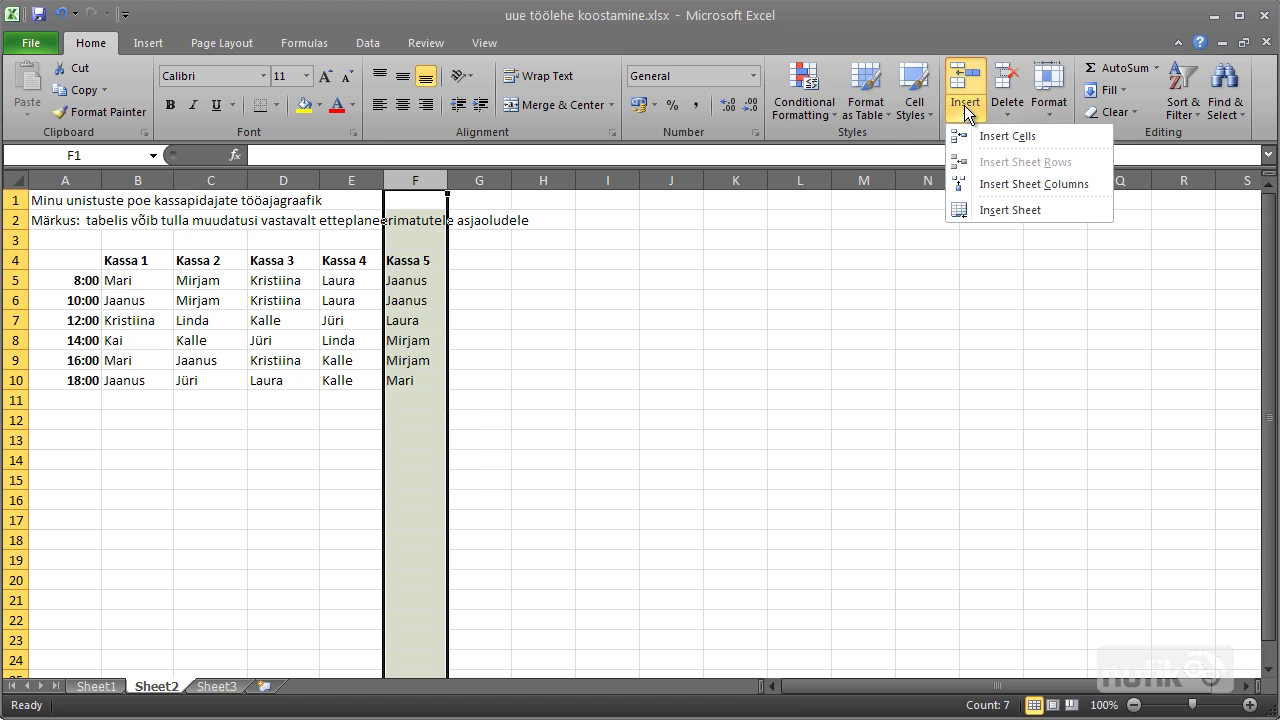
left_click(988, 184)
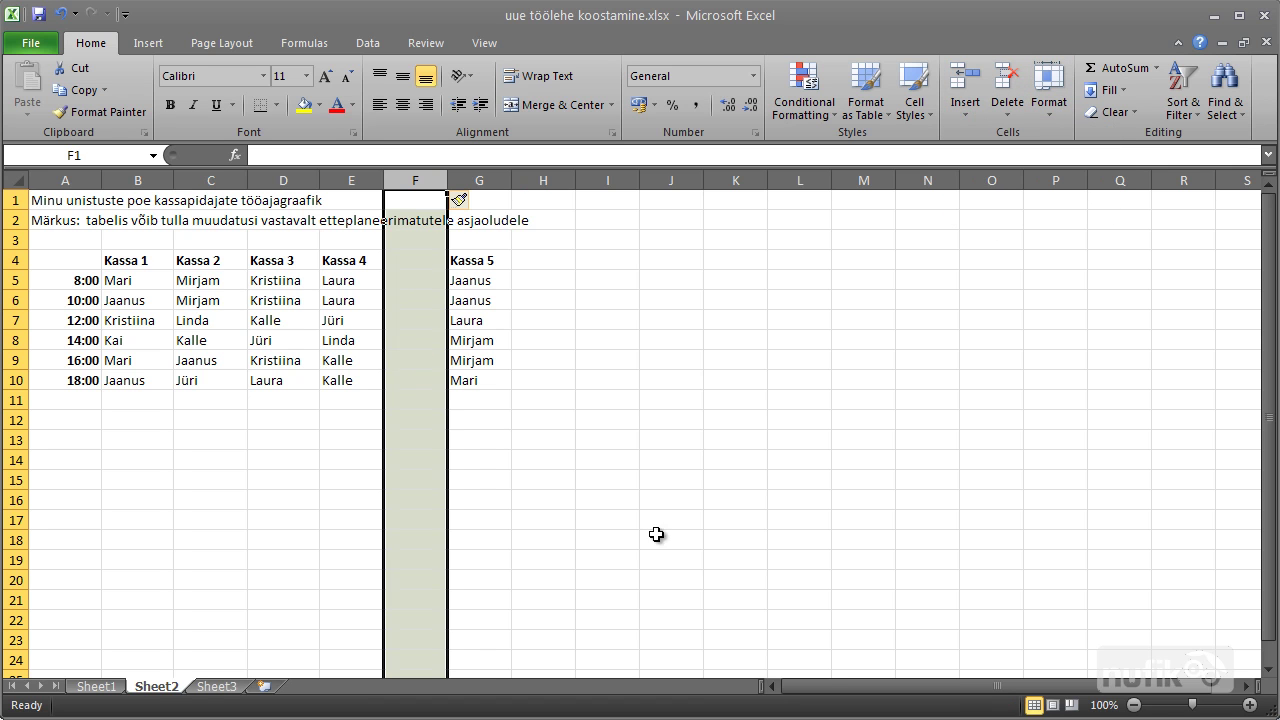
left_click(1002, 88)
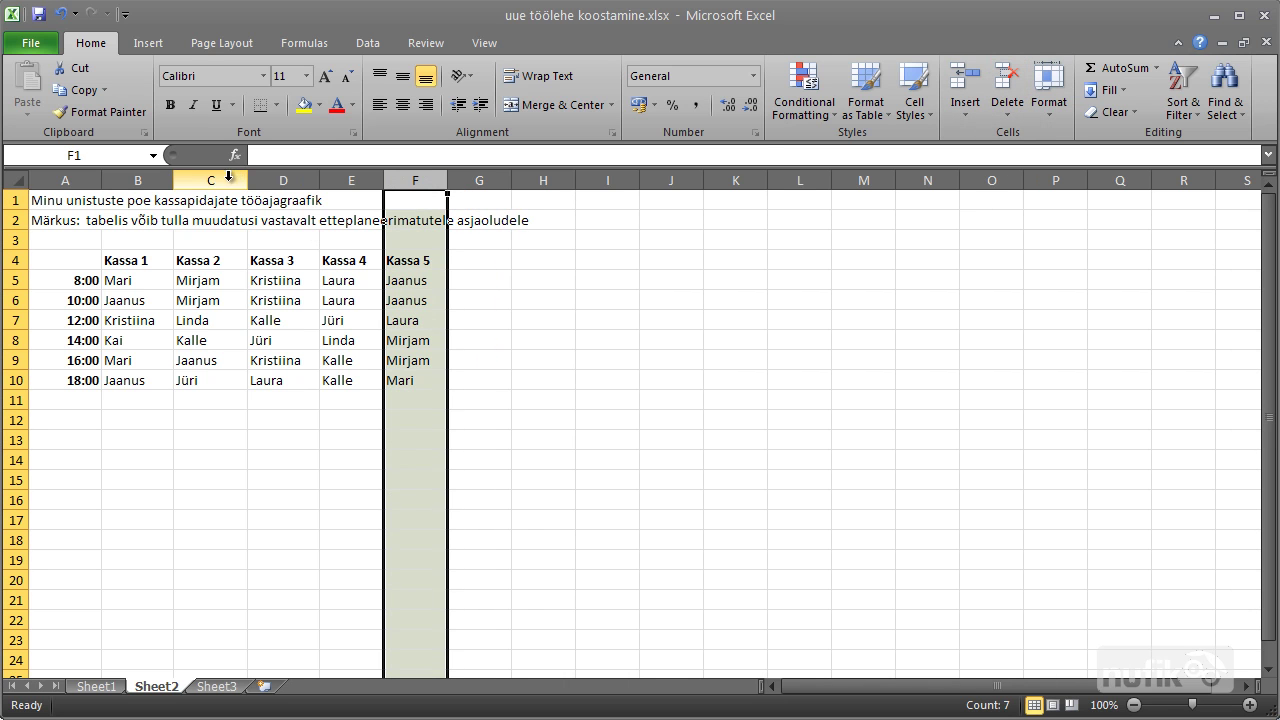
Step: Insert an empty row above the 14:00 row of the schedule and delete that row again
left_click(14, 340)
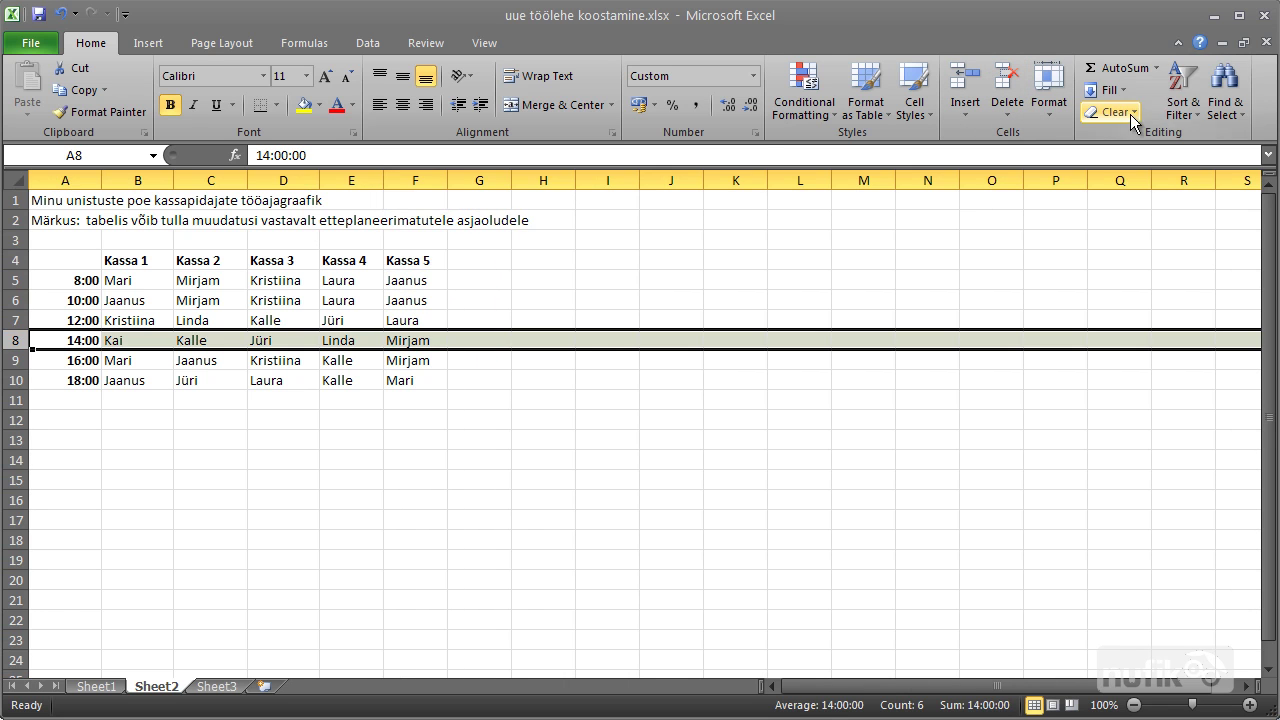
left_click(966, 108)
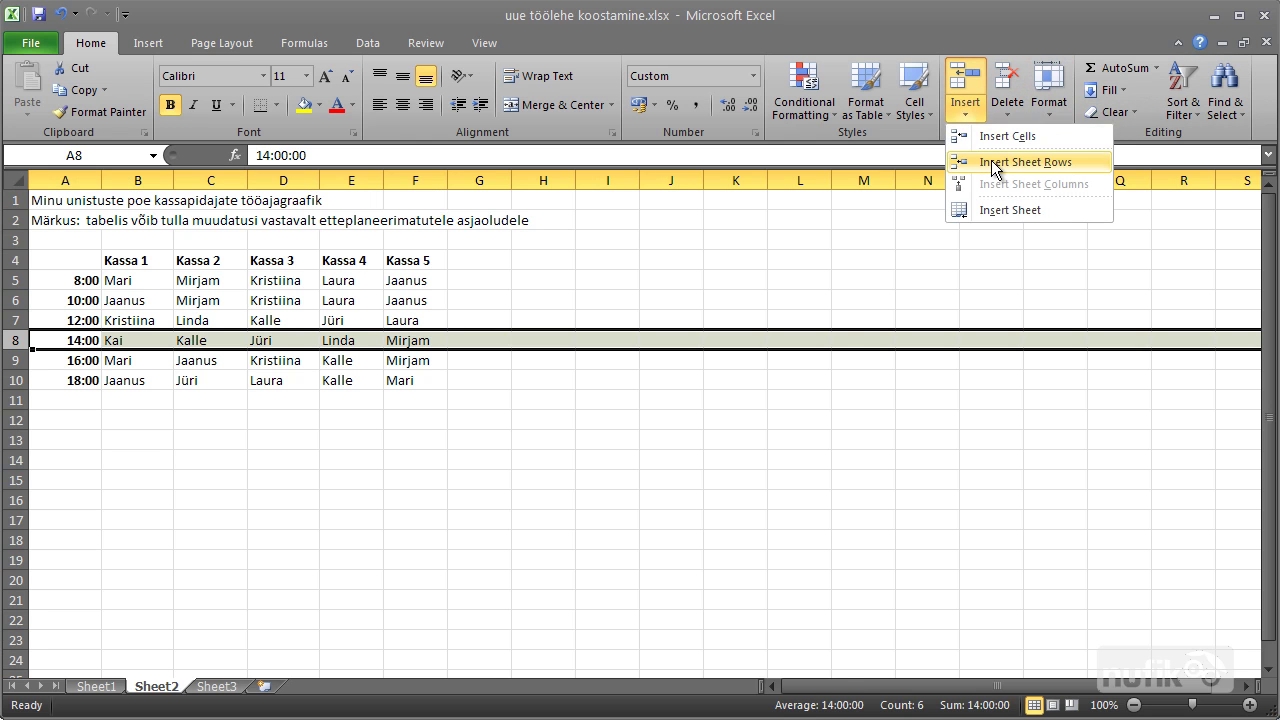
left_click(995, 165)
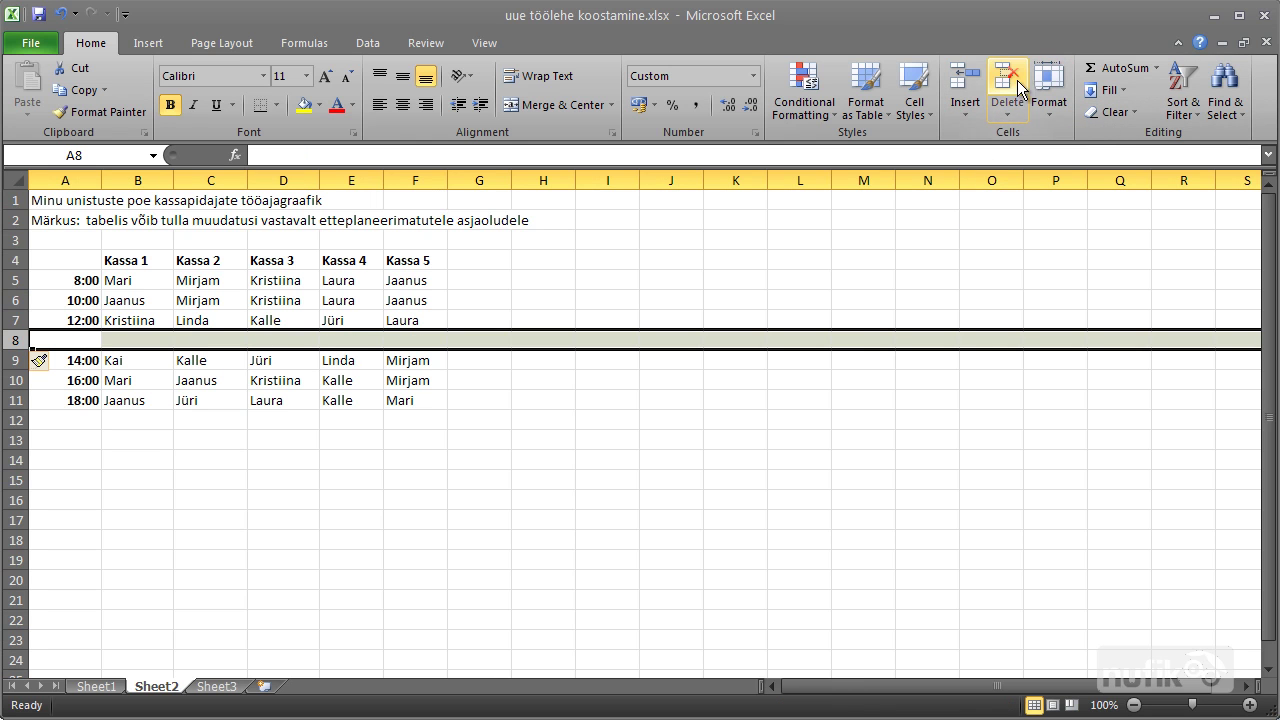
left_click(1008, 80)
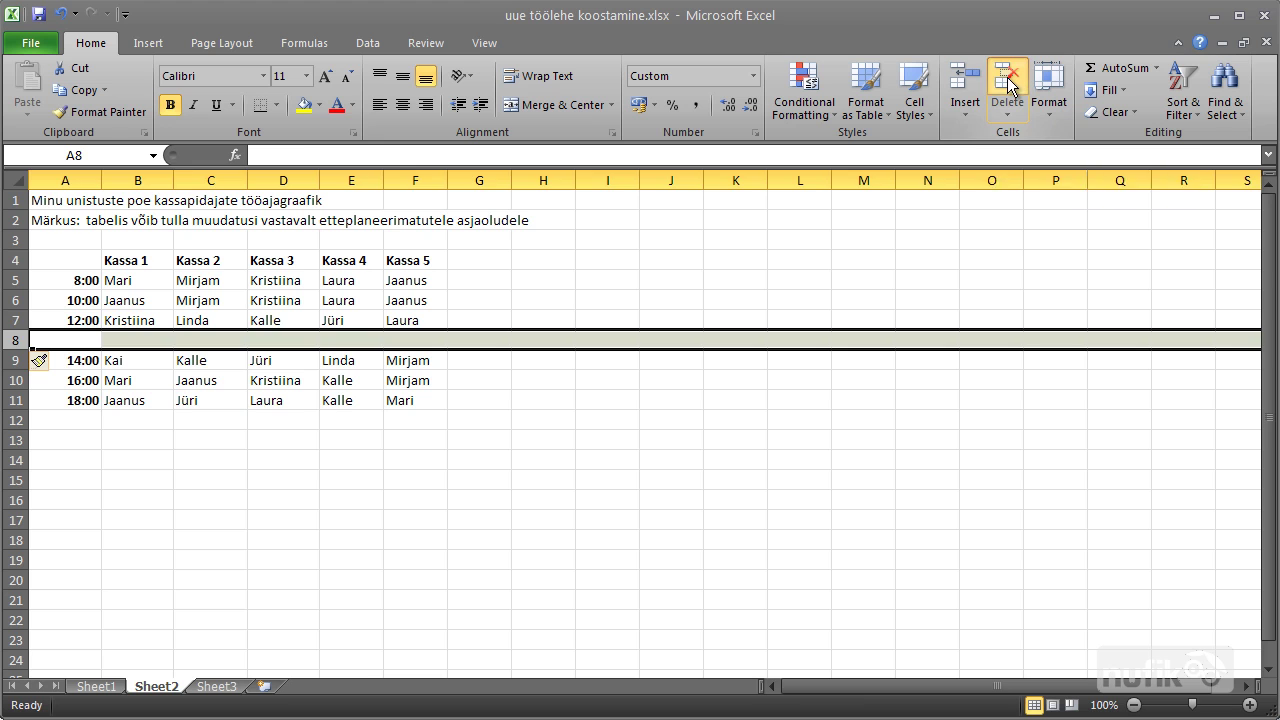
left_click(479, 380)
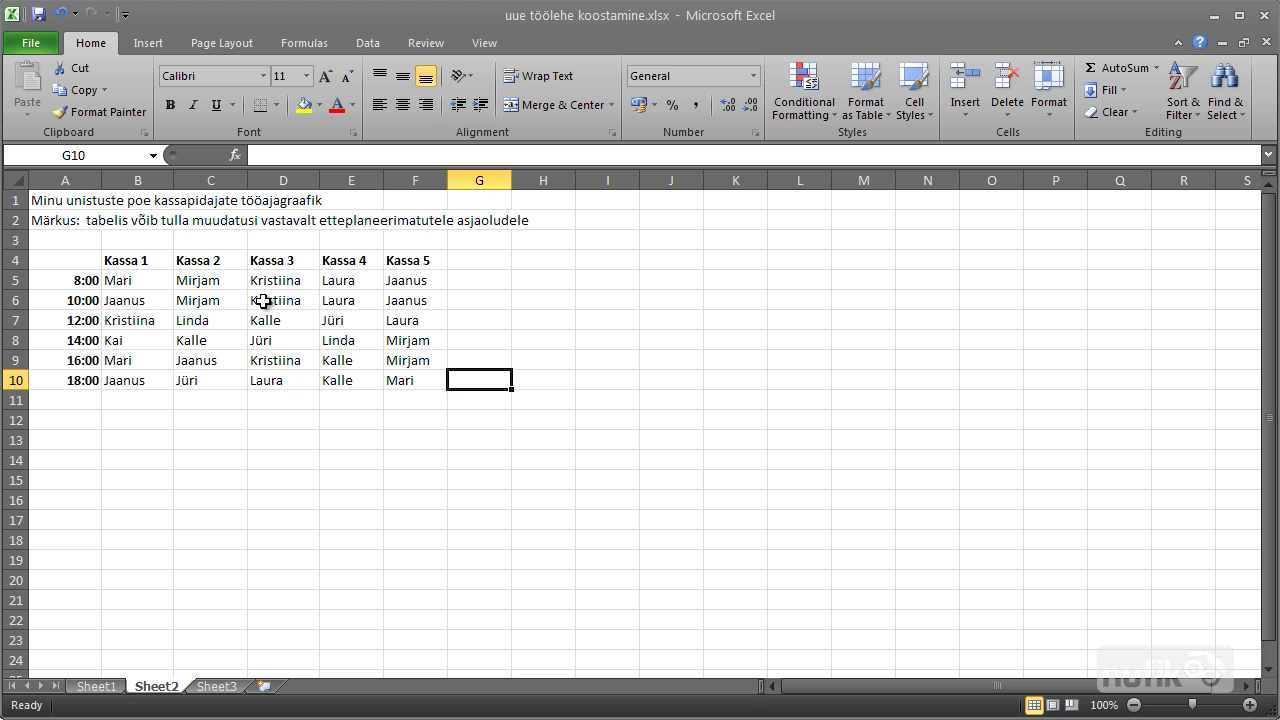
Step: Insert blank cells at D6:D8 with the existing cells shifted right, and undo the insertion
left_click_drag(263, 301, 268, 341)
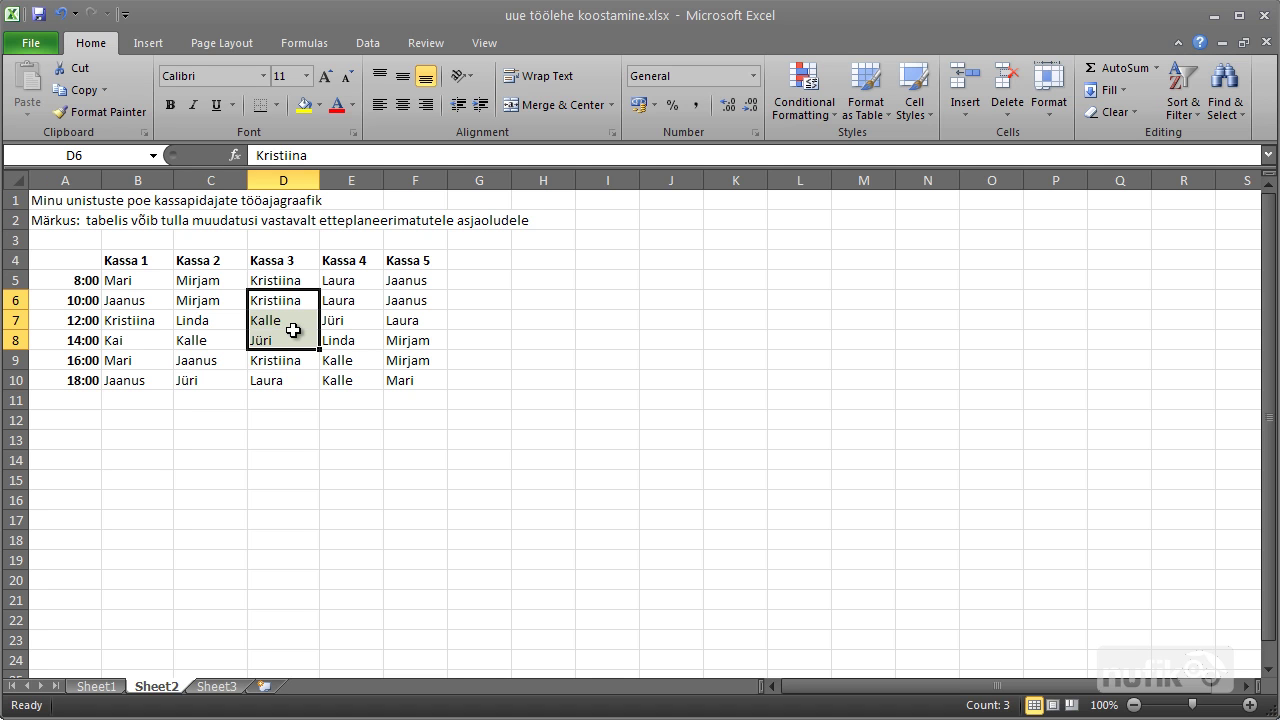
right_click(294, 332)
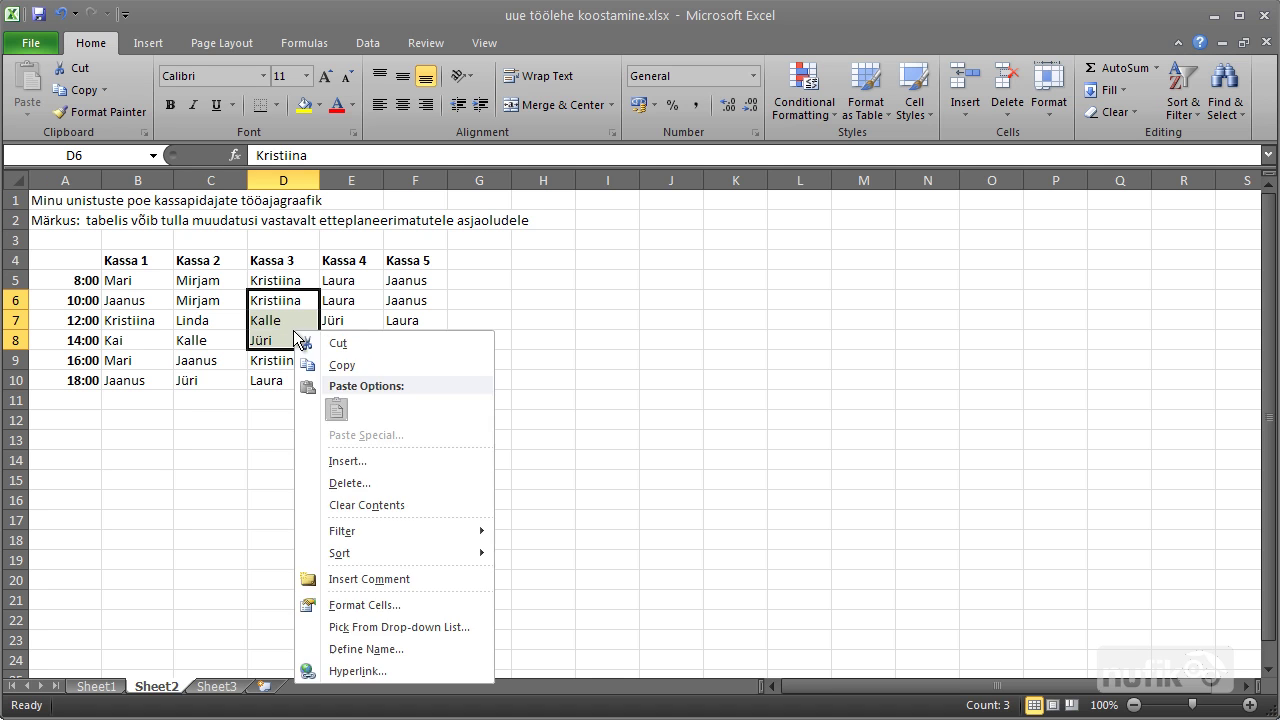
left_click(364, 459)
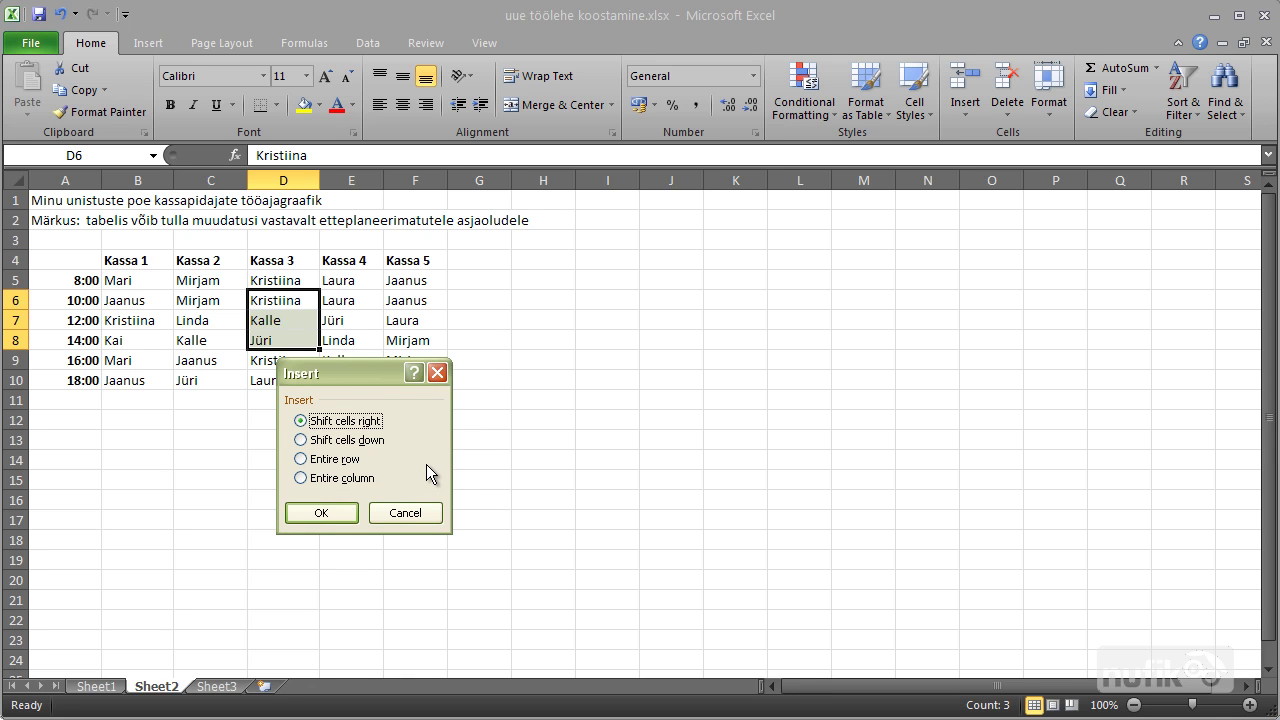
left_click(322, 442)
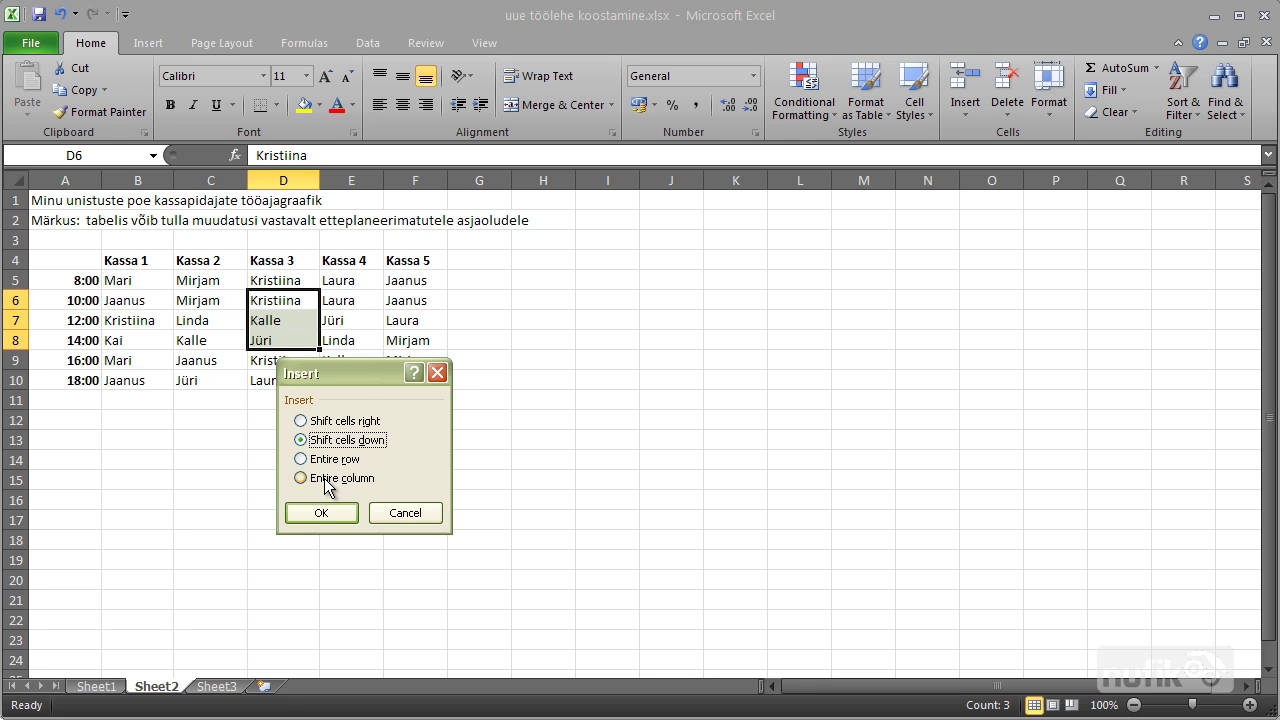
left_click(301, 421)
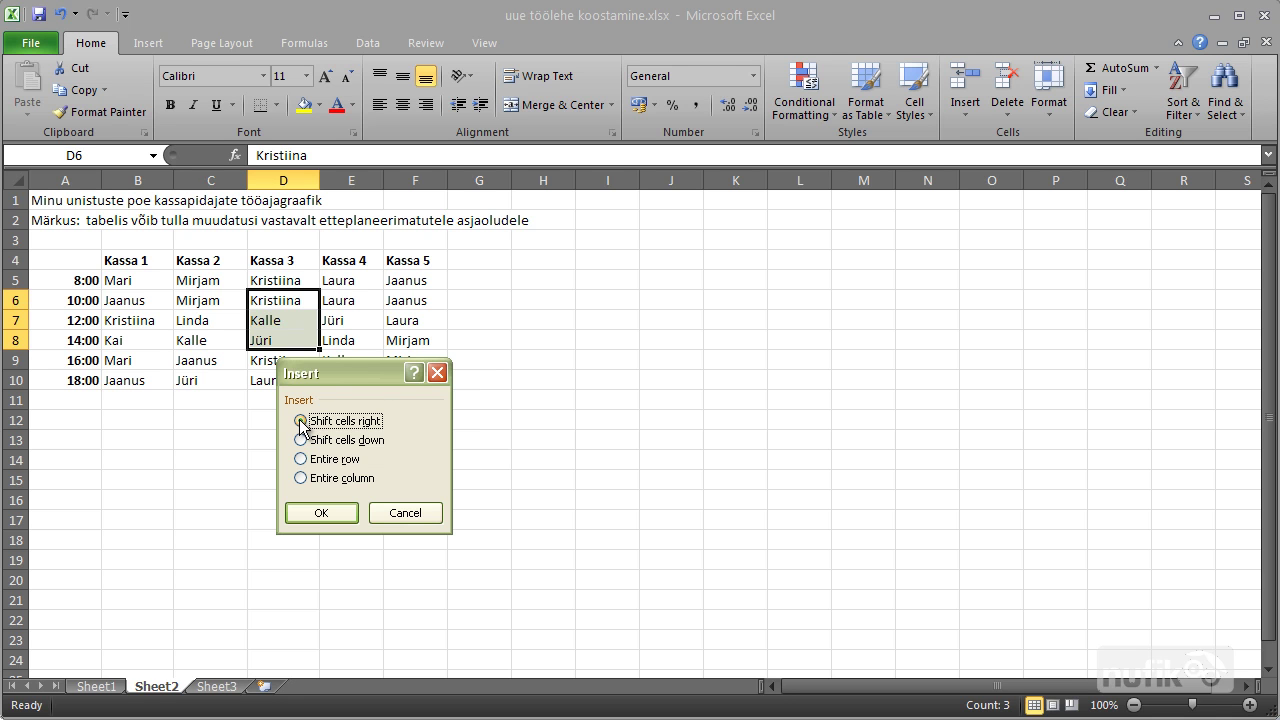
left_click(321, 513)
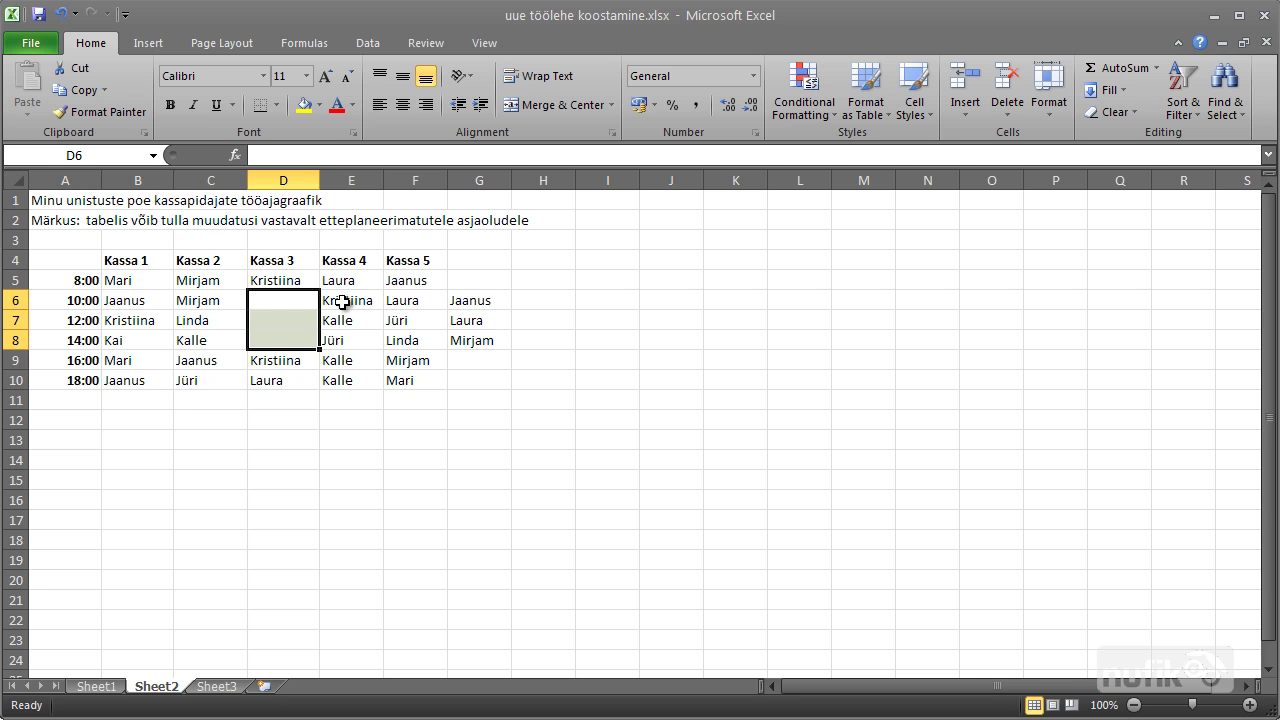
key("ctrl+z")
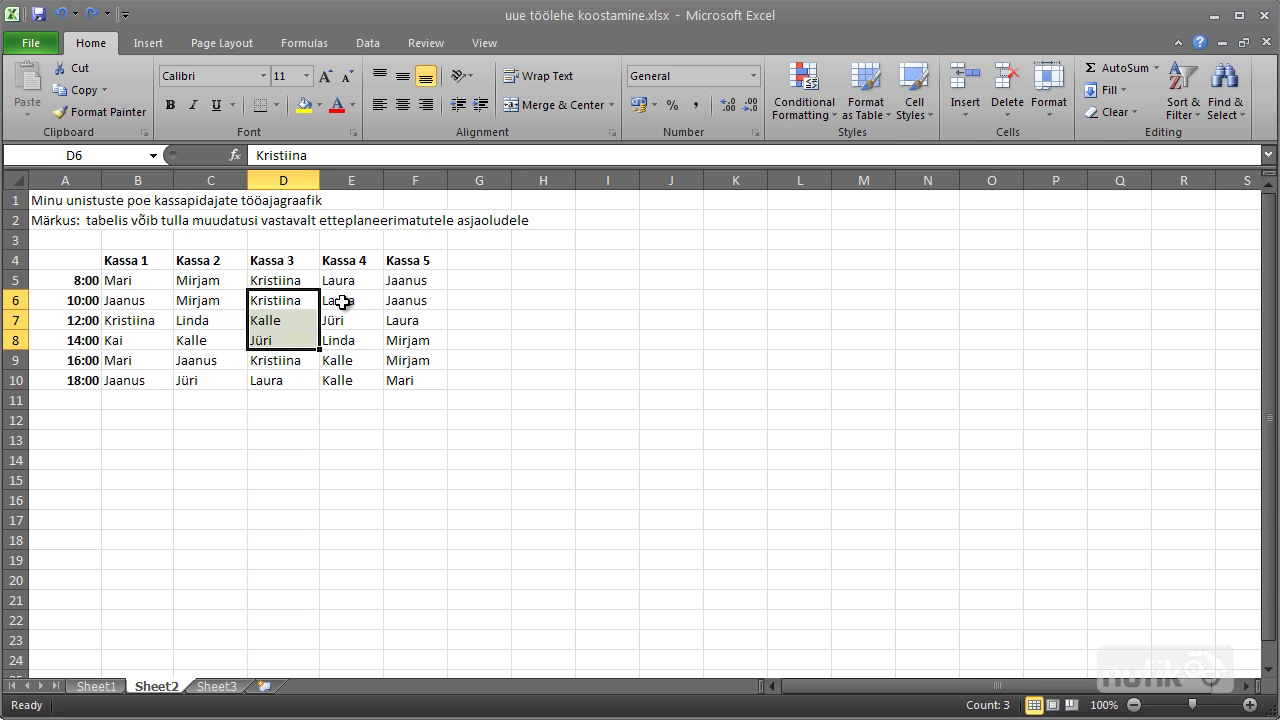
Step: Insert blank cells at D6:D8 with the existing cells shifted down, and undo the insertion
right_click(307, 318)
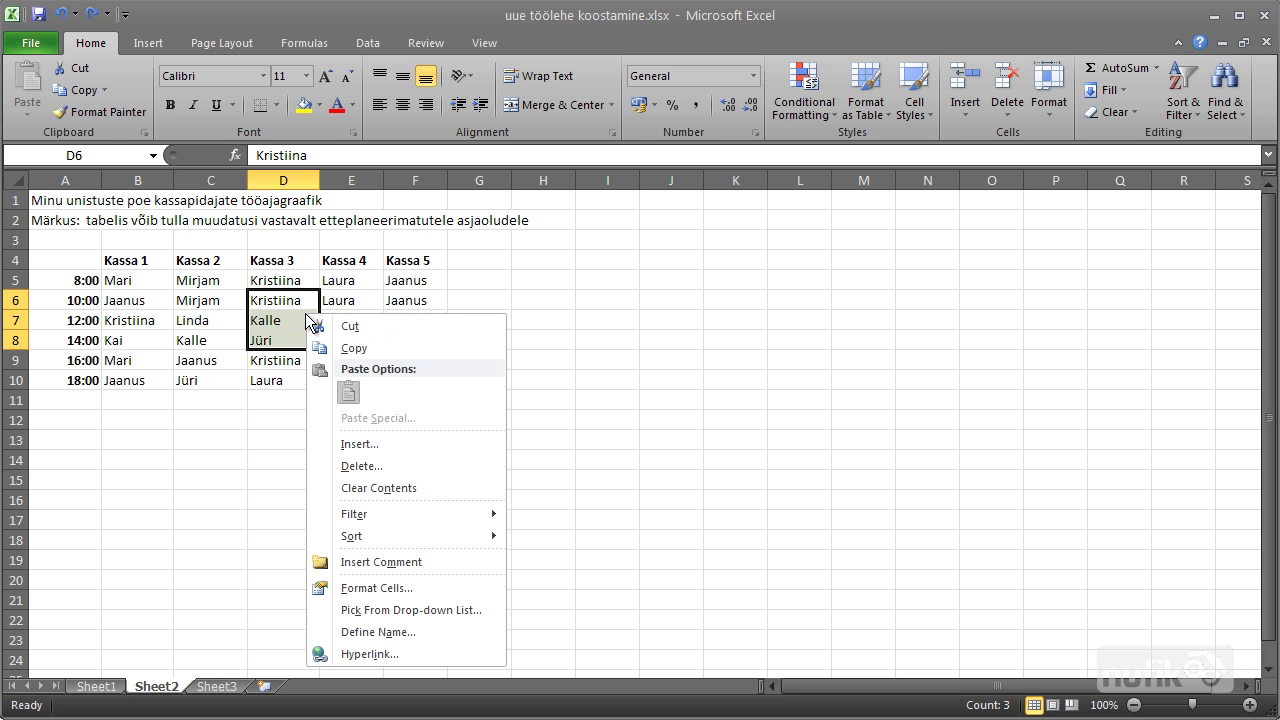
left_click(350, 444)
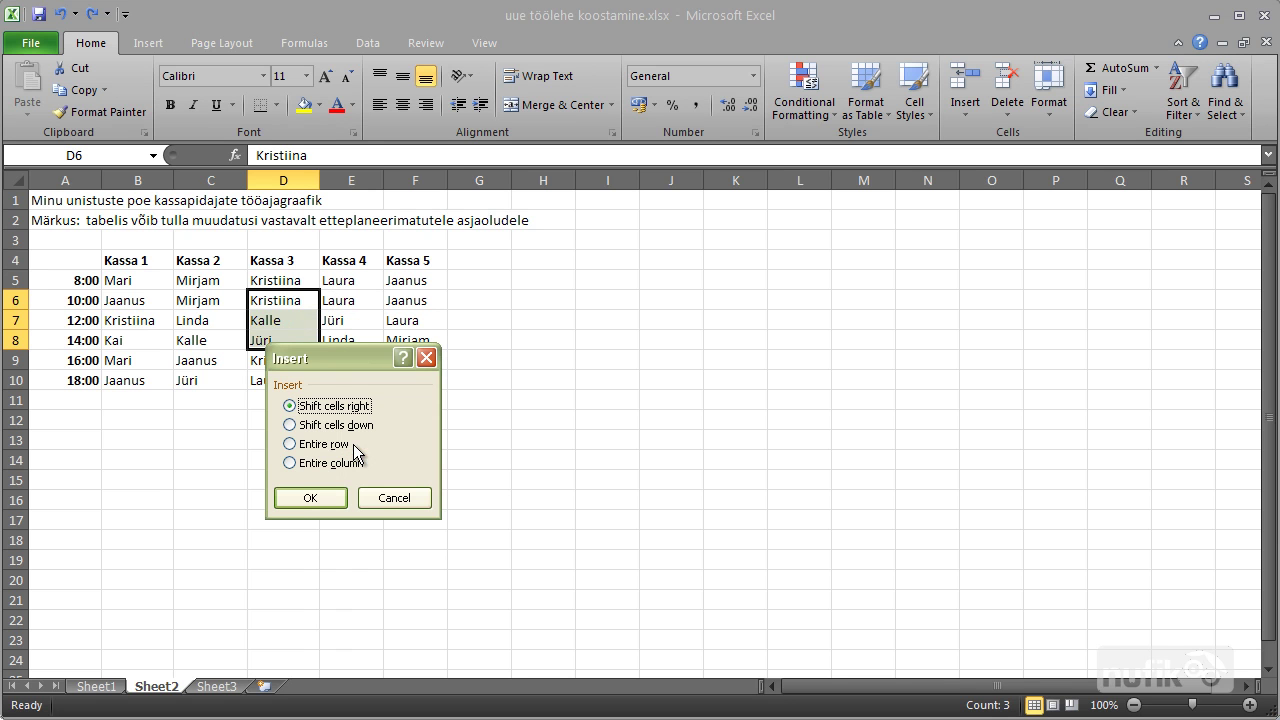
left_click(290, 425)
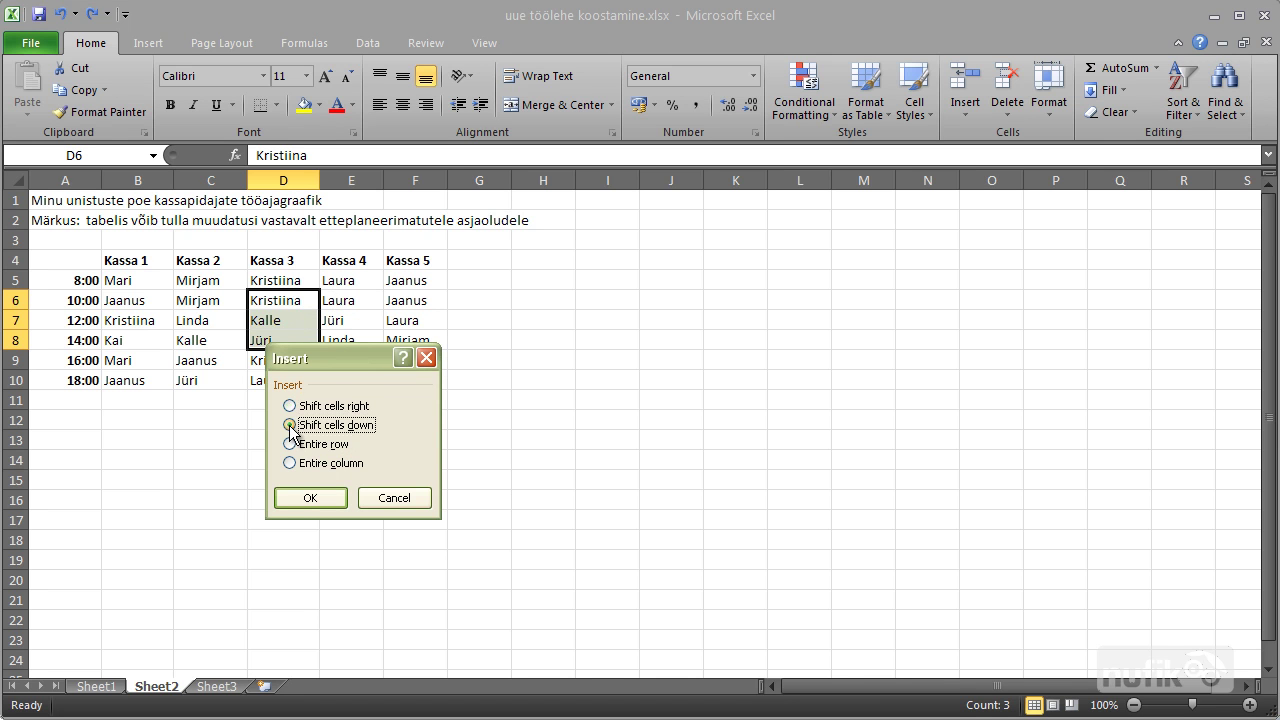
left_click(311, 498)
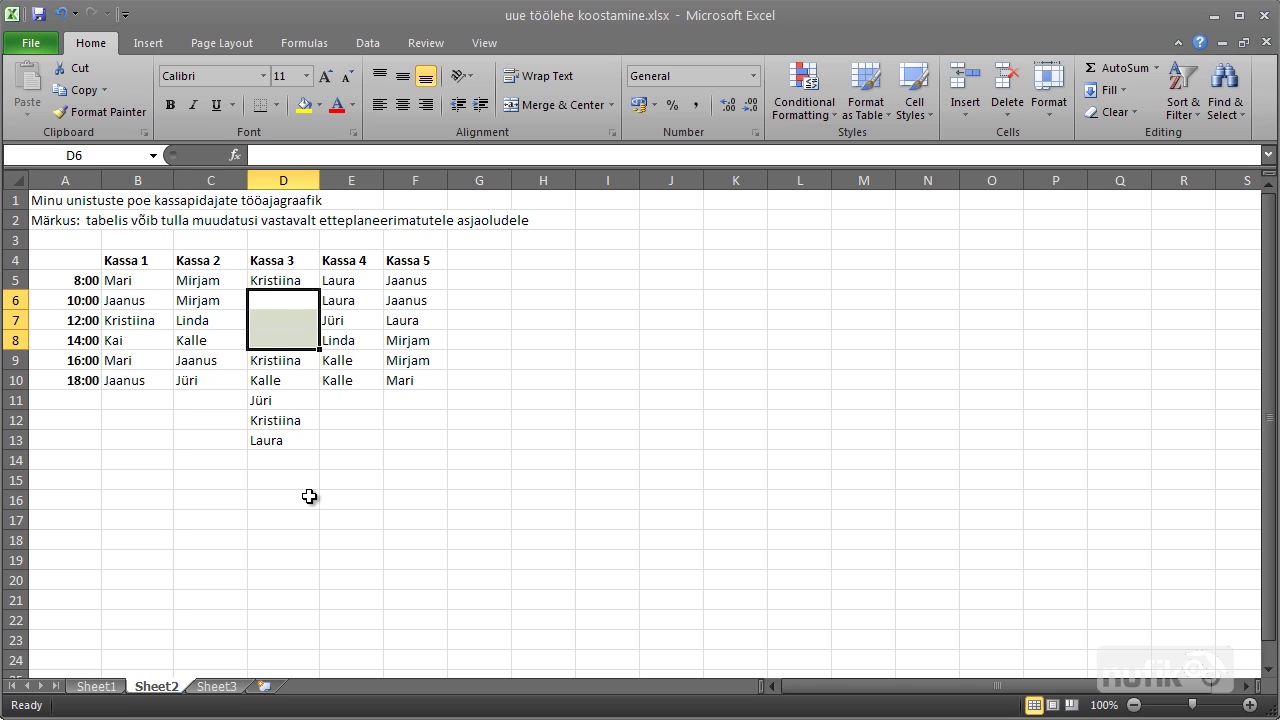
key("ctrl+z")
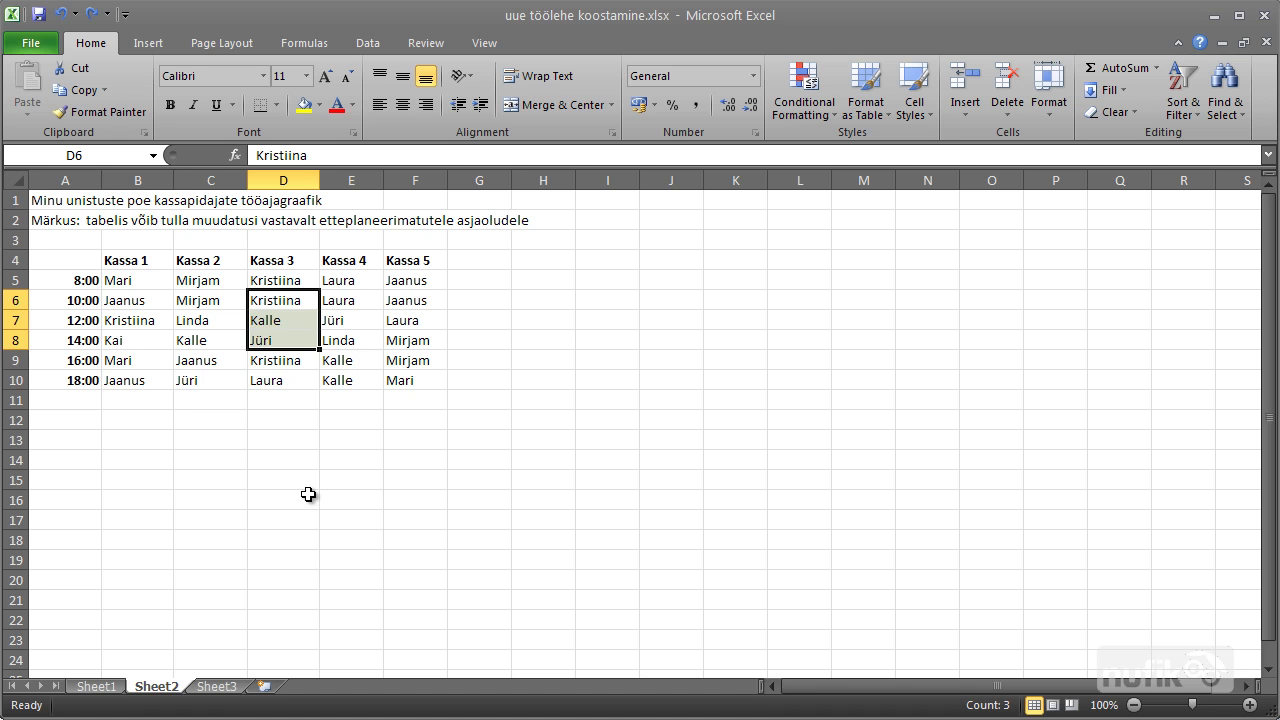
left_click(300, 478)
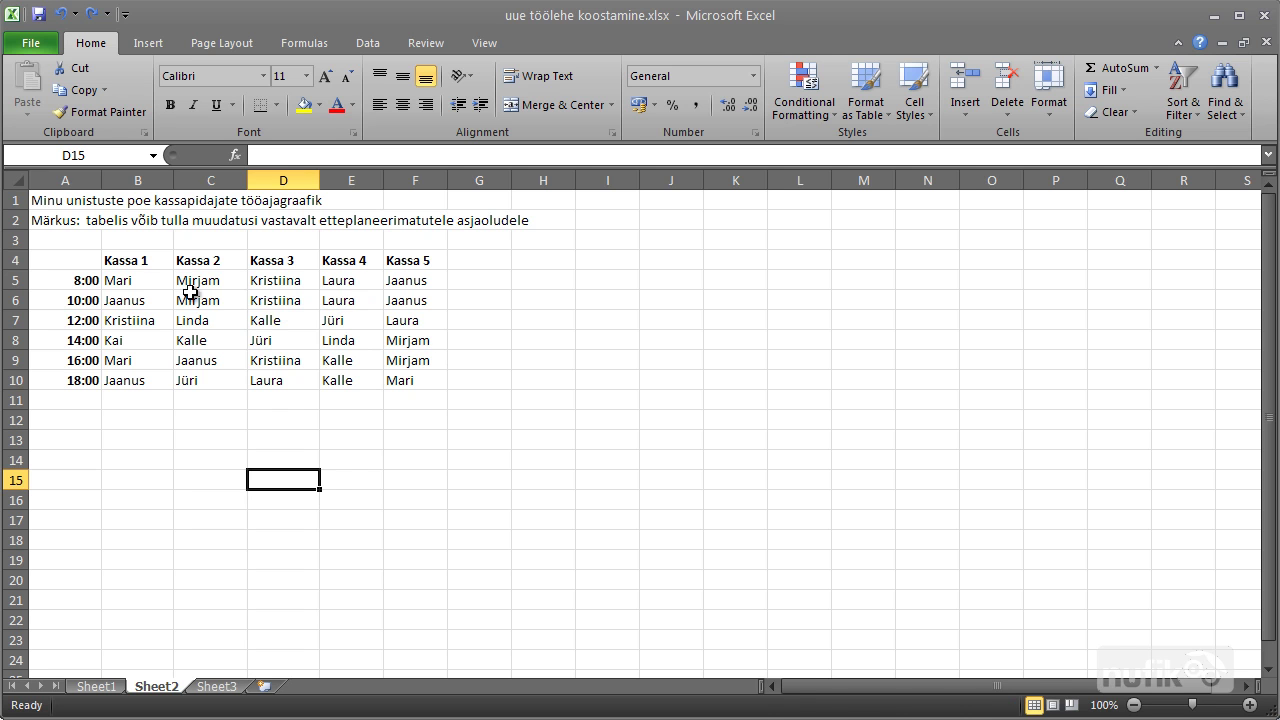
Step: Format the schedule range A4:F10 as a table with headers, using a light red banded style
left_click_drag(65, 260, 412, 392)
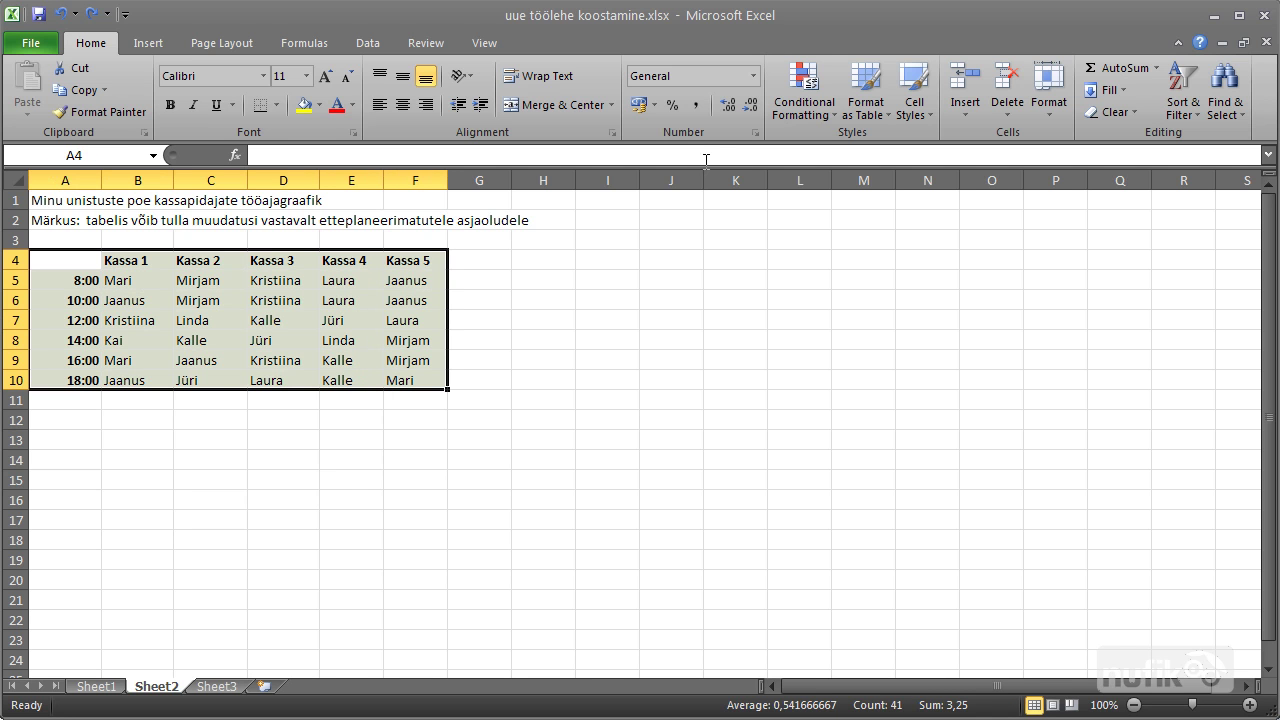
left_click(883, 108)
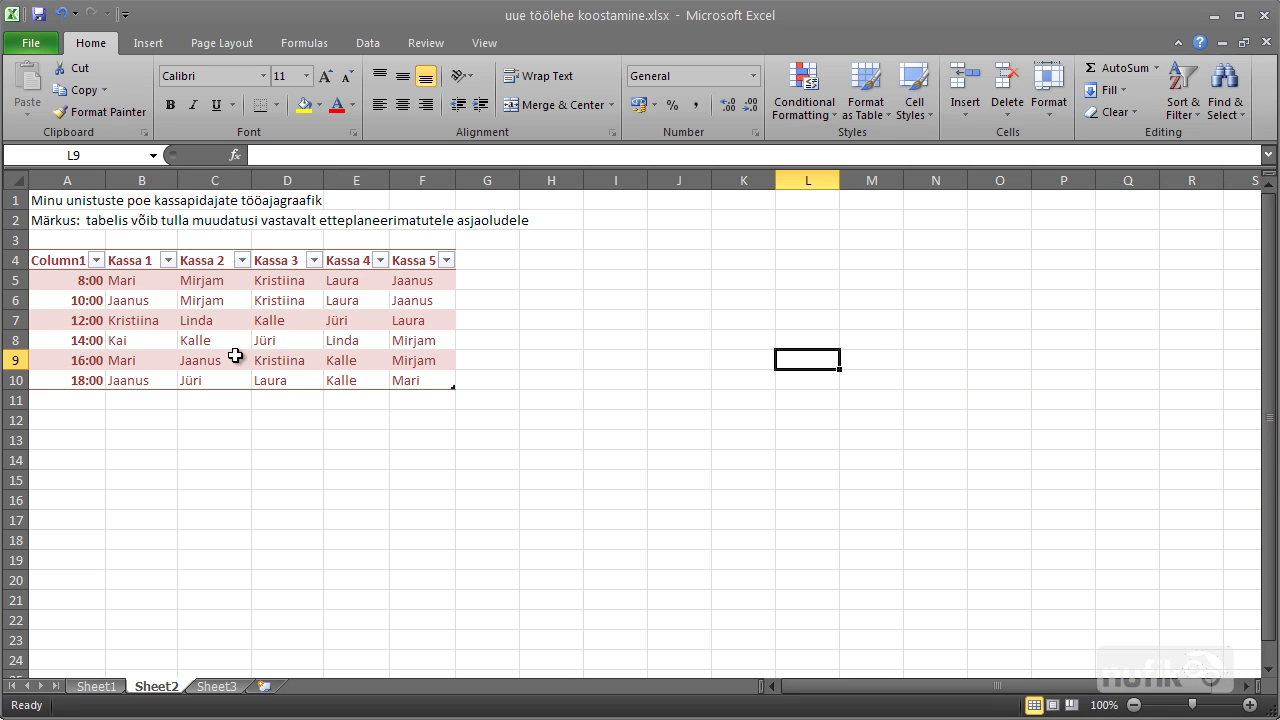
Step: Insert a table column to the left of Kassa 2 from cells C6:C8, and undo the insertion
left_click_drag(201, 304, 214, 340)
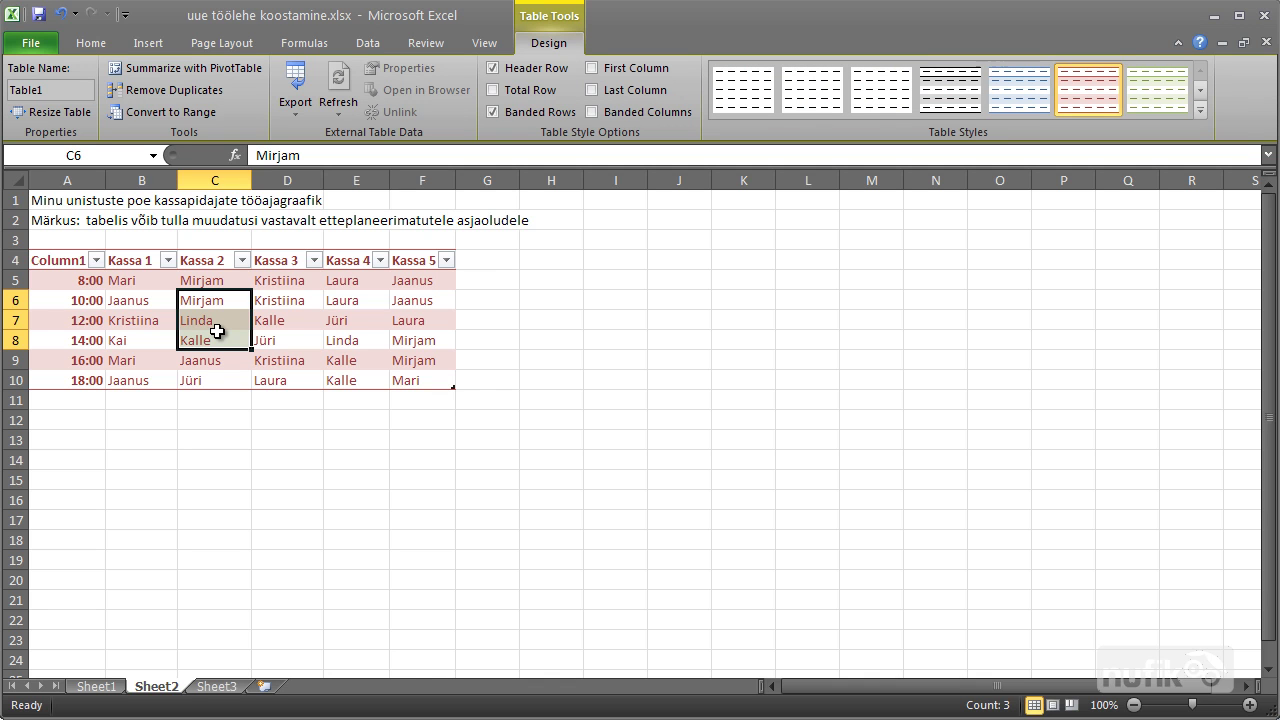
right_click(217, 331)
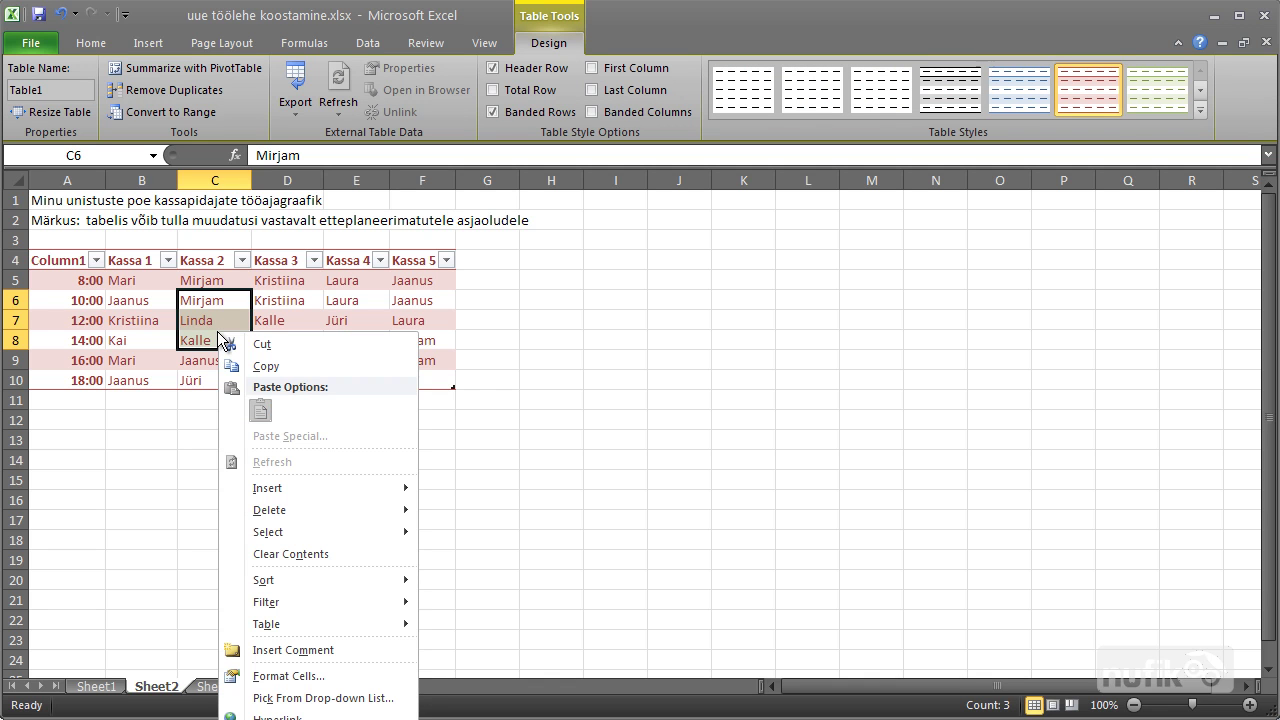
mouse_move(269, 492)
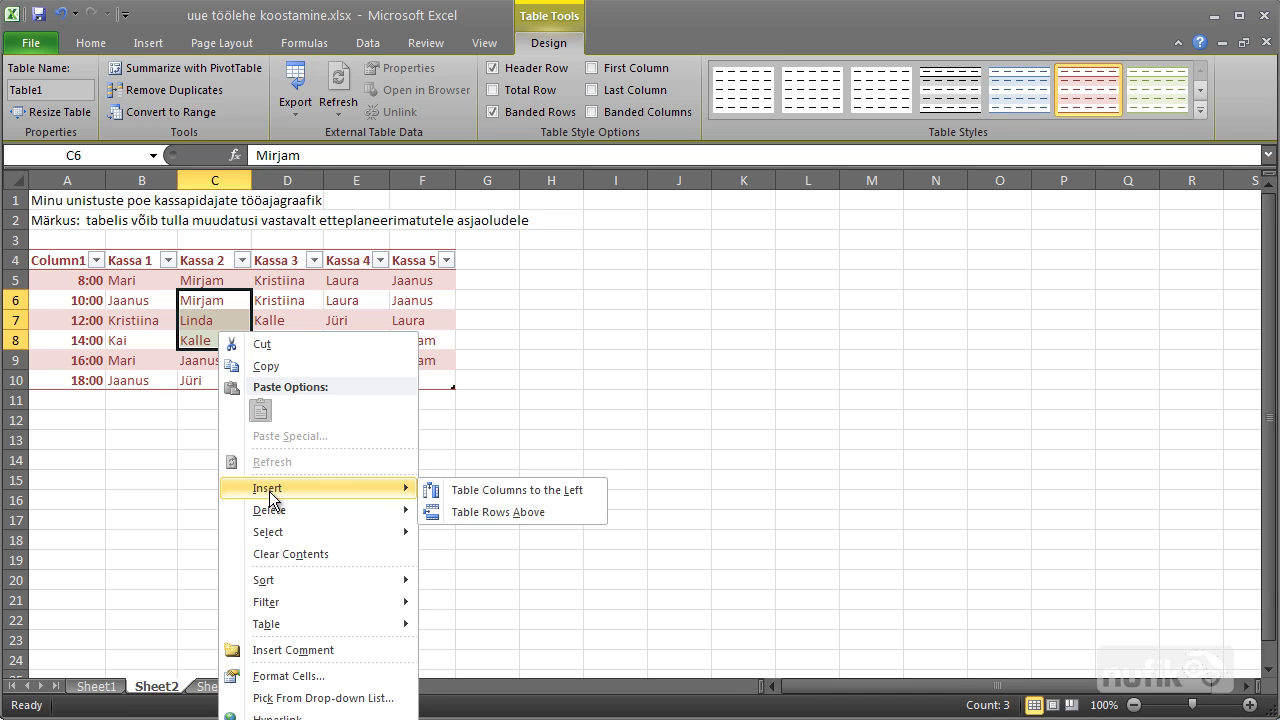
left_click(463, 491)
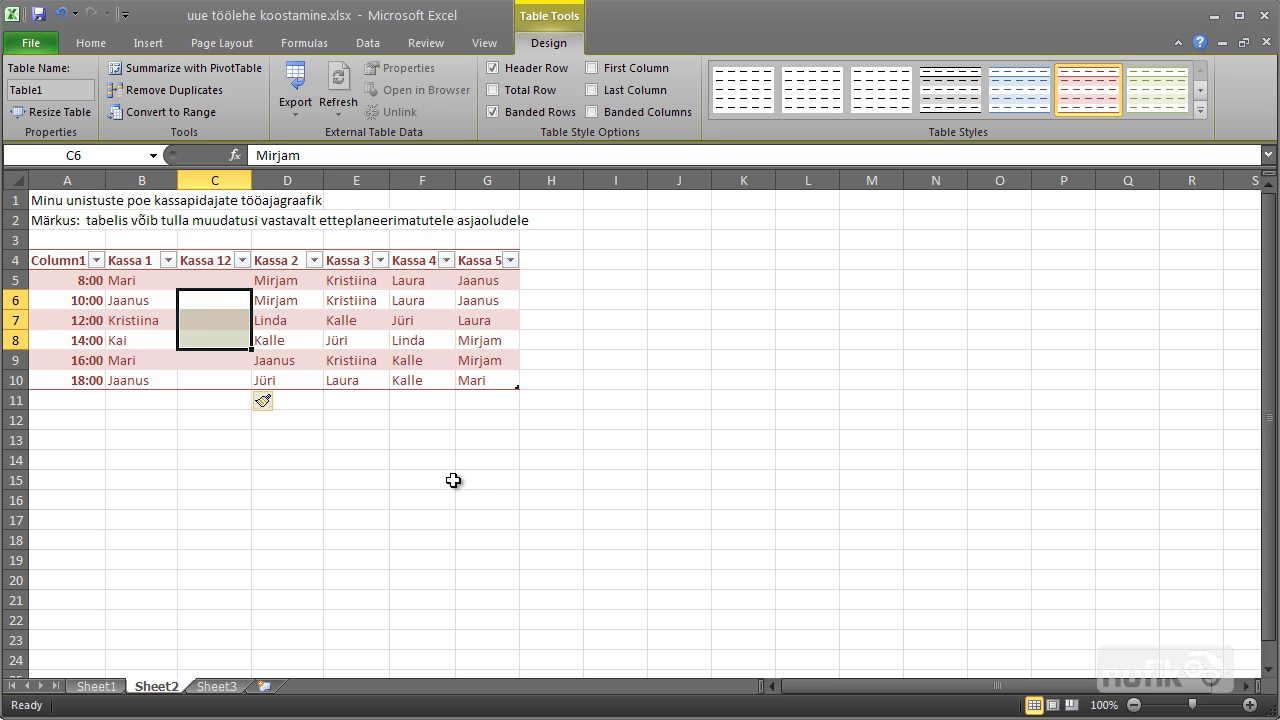
key("ctrl+z")
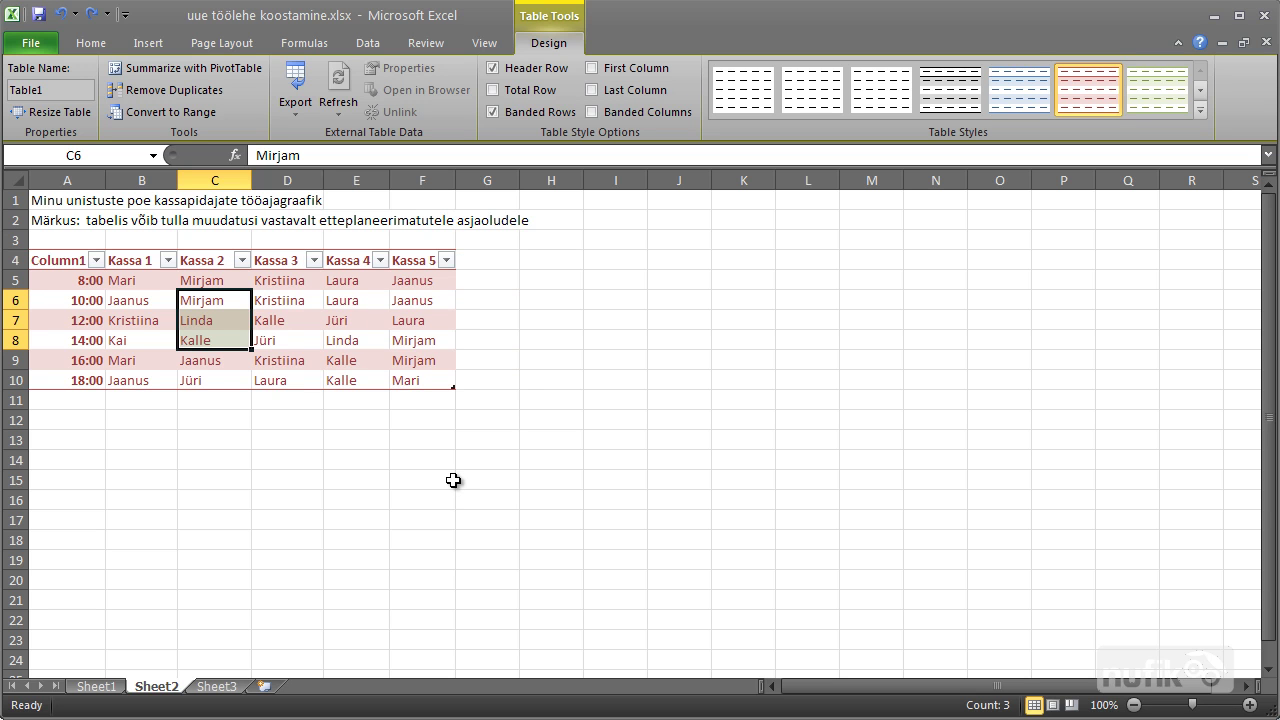
Step: Insert table rows above the 10:00 row based on the selected cells C6:C8
right_click(228, 340)
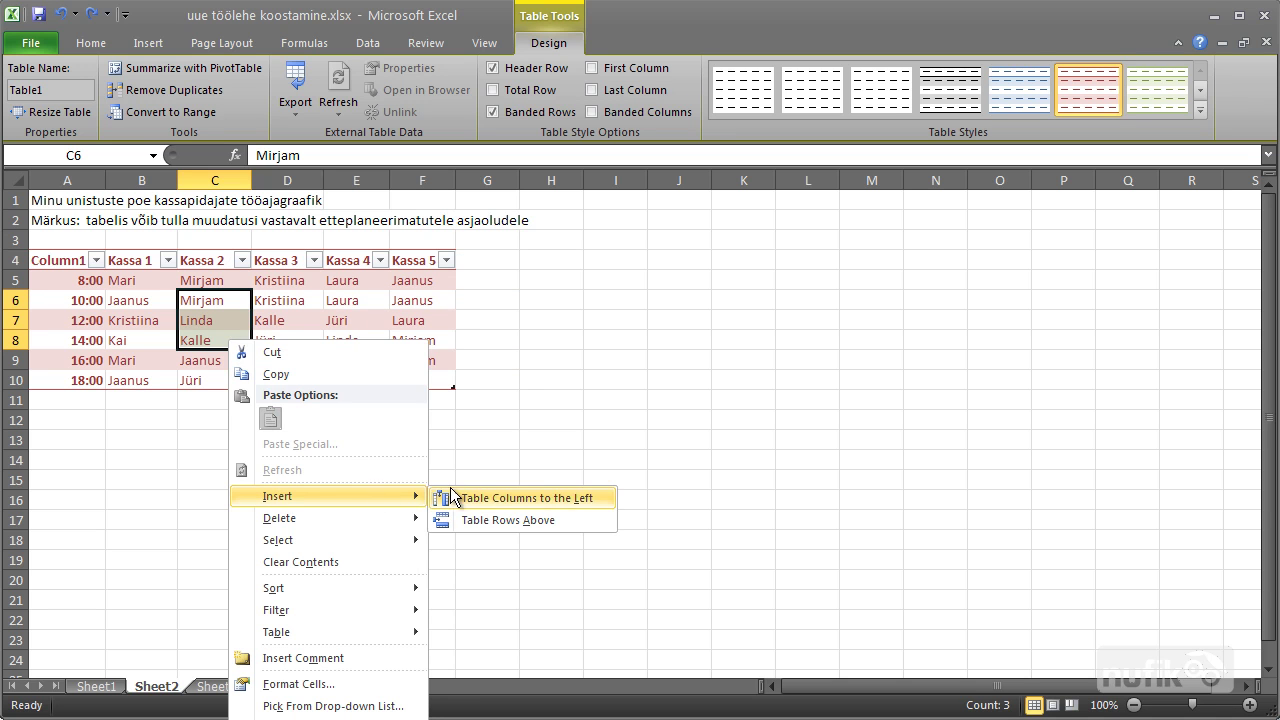
left_click(488, 520)
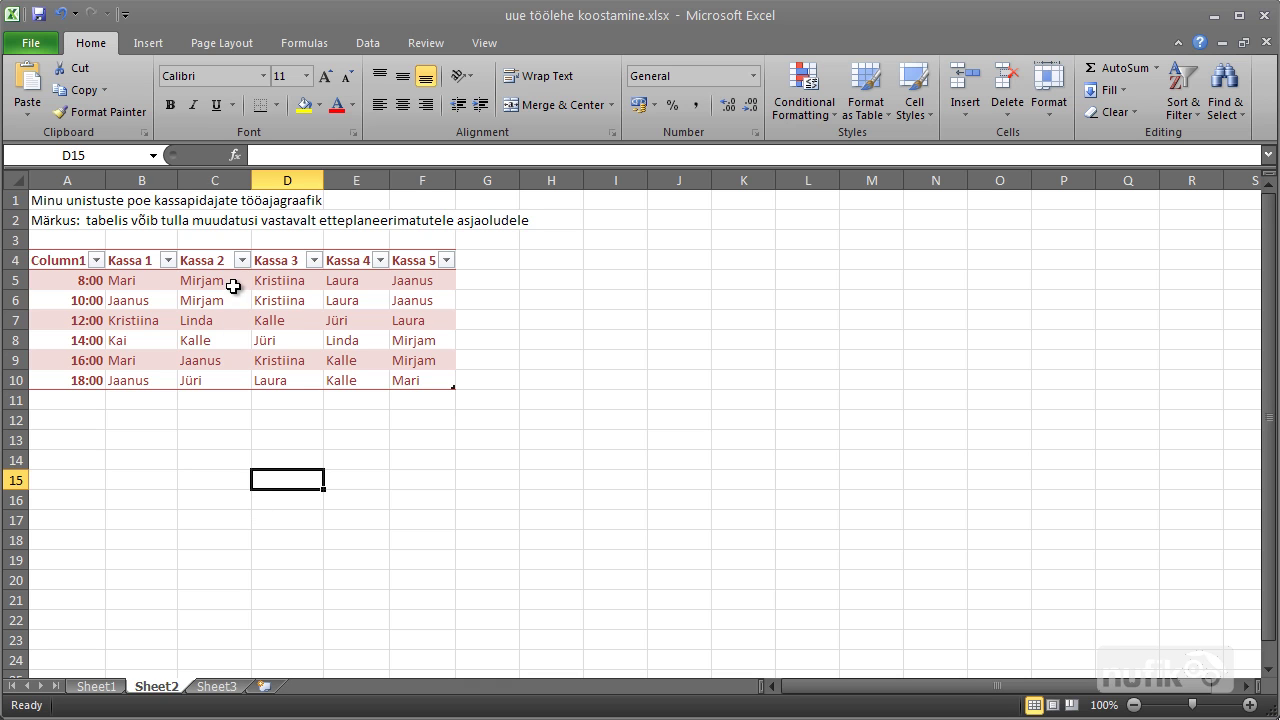
Step: Hide the Kassa 2 column of the table
left_click(219, 181)
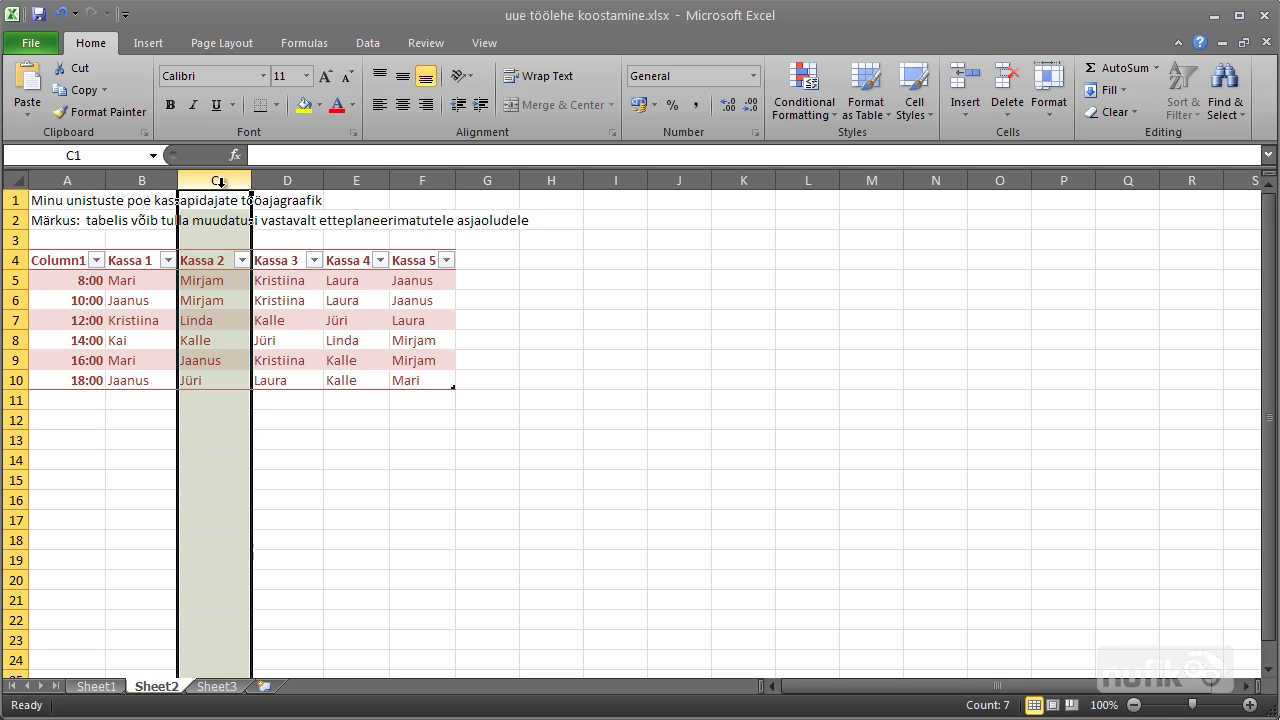
right_click(220, 183)
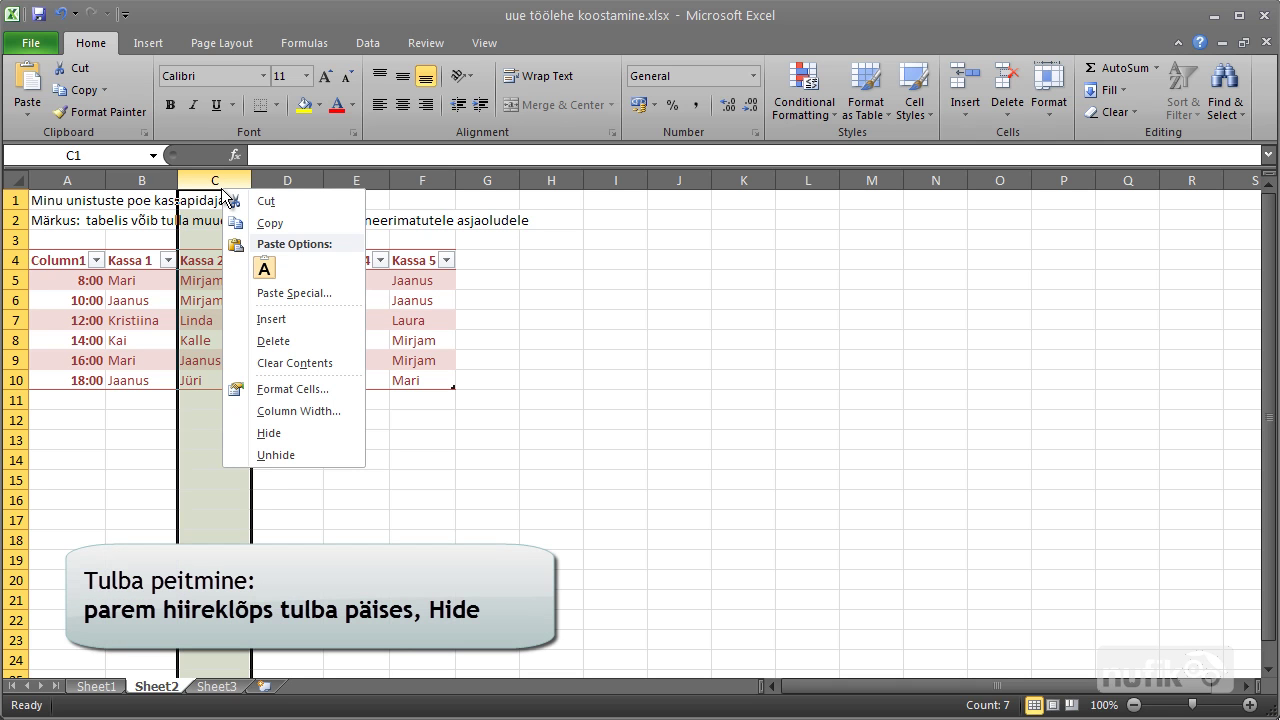
left_click(291, 437)
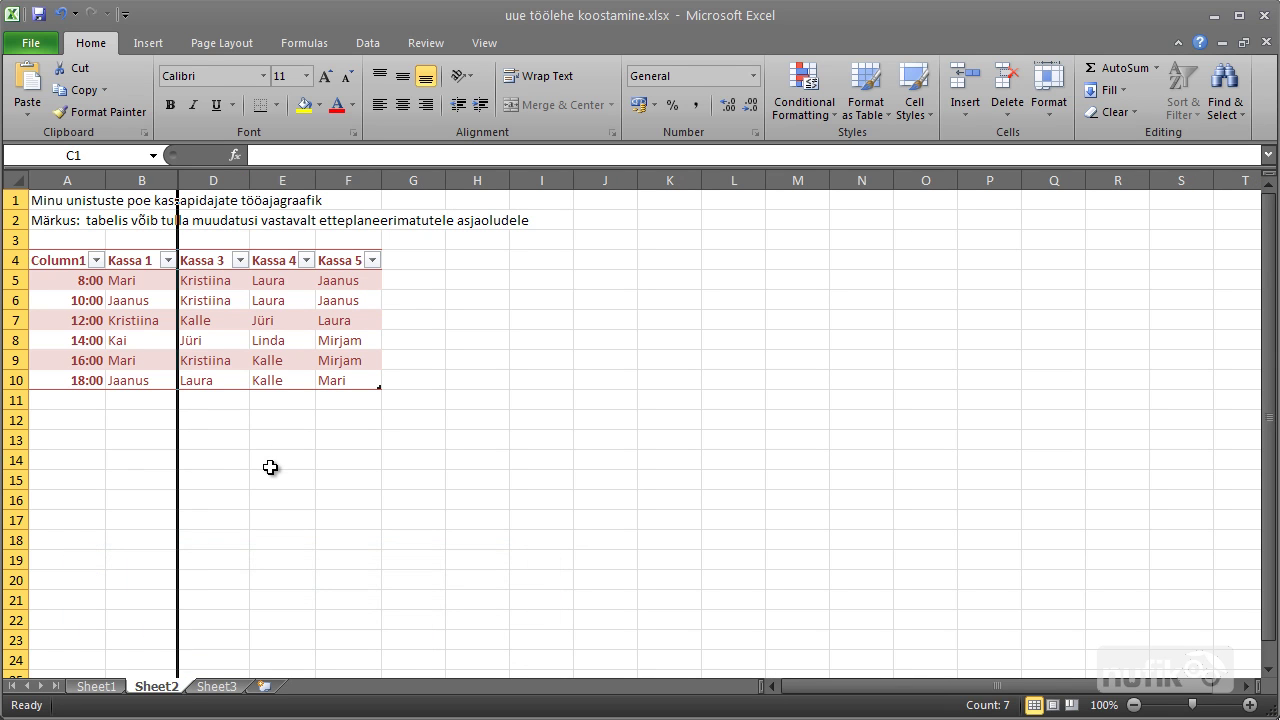
left_click(270, 467)
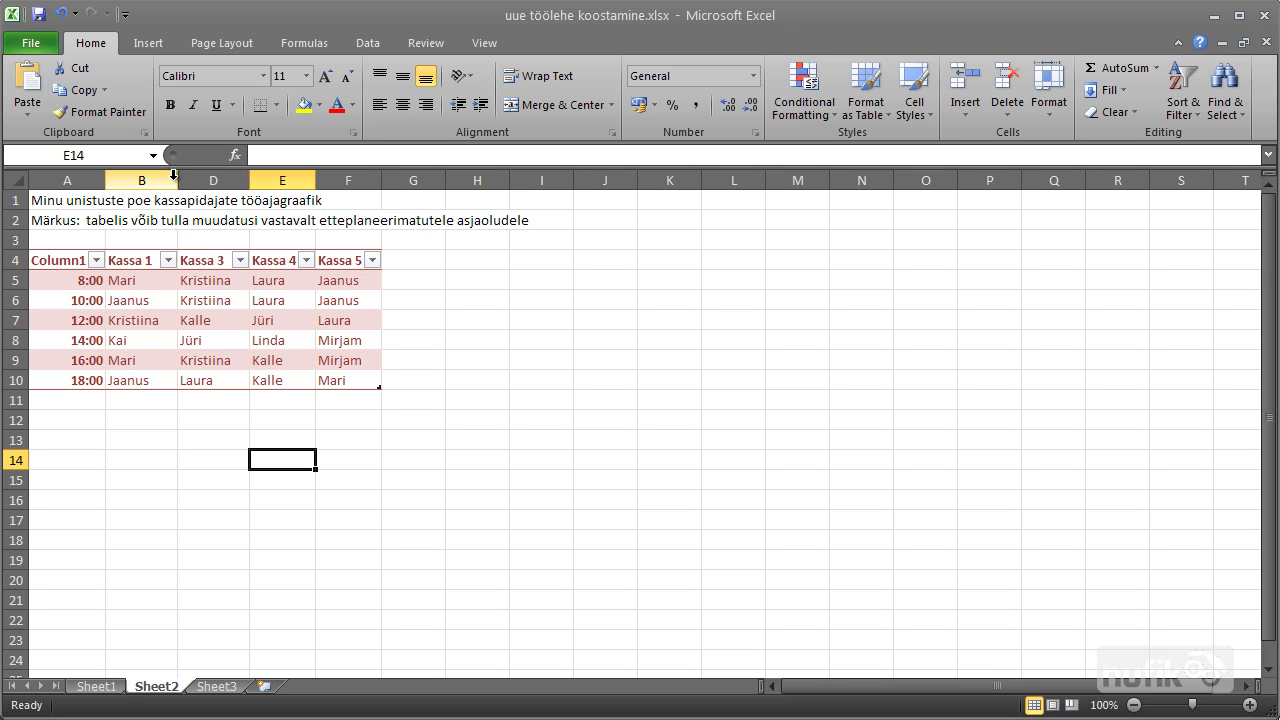
Step: Unhide the Kassa 2 column by selecting columns B and D around it
left_click(202, 465)
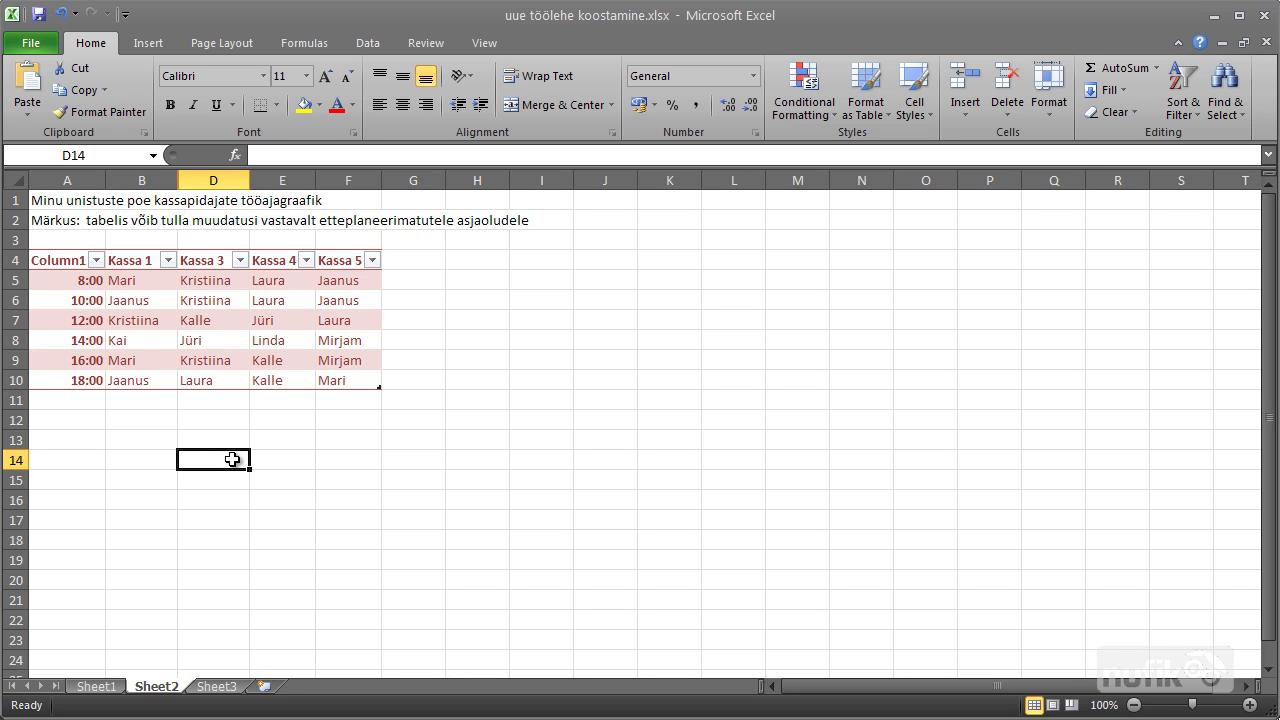
left_click(295, 466)
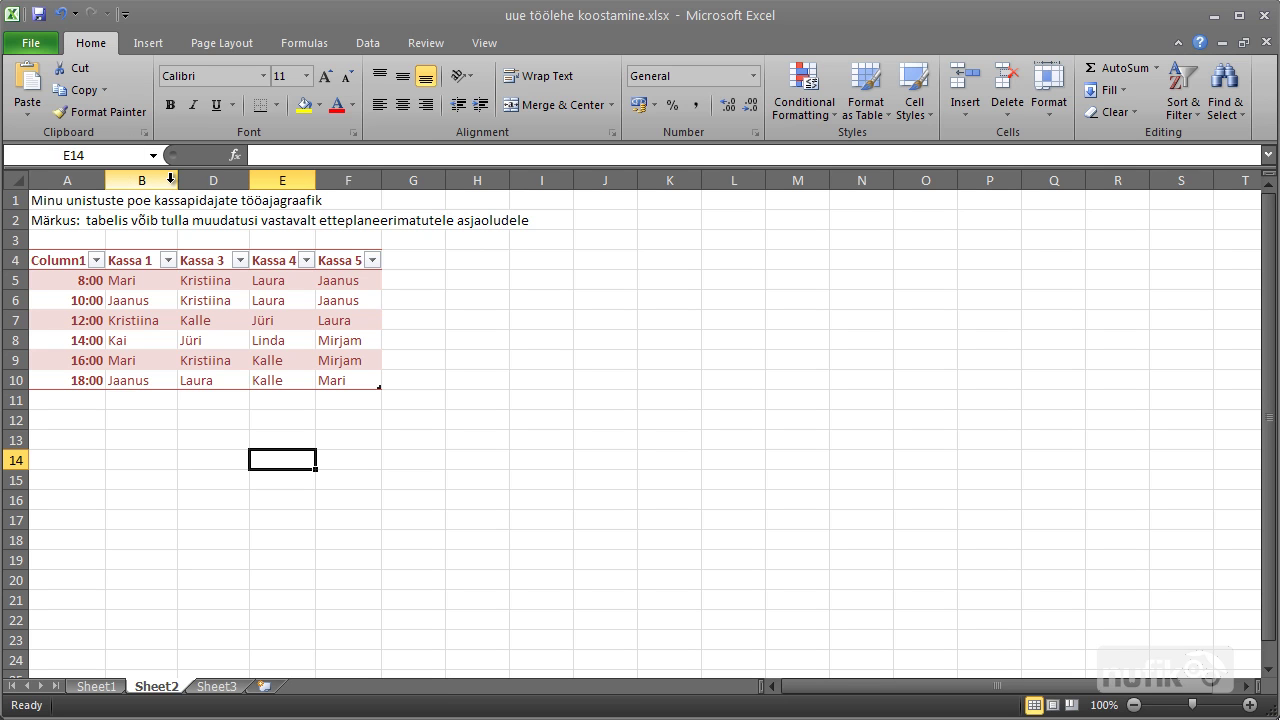
left_click_drag(170, 179, 193, 180)
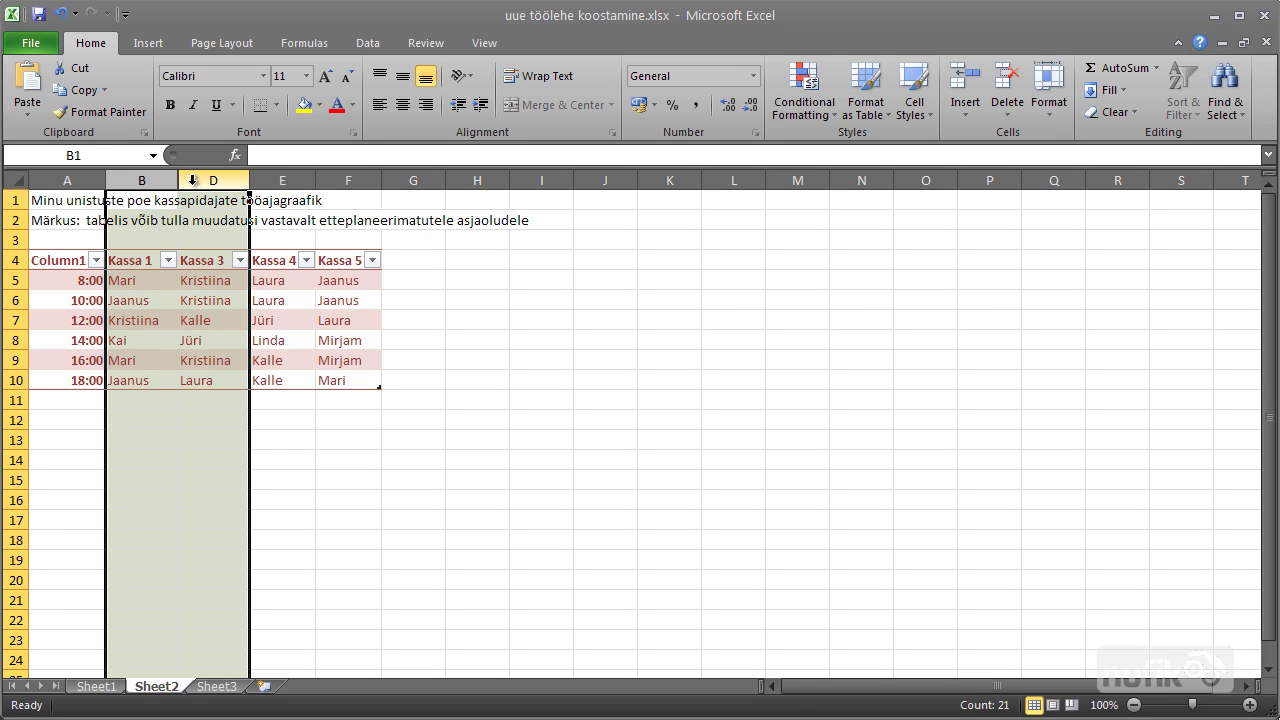
right_click(193, 180)
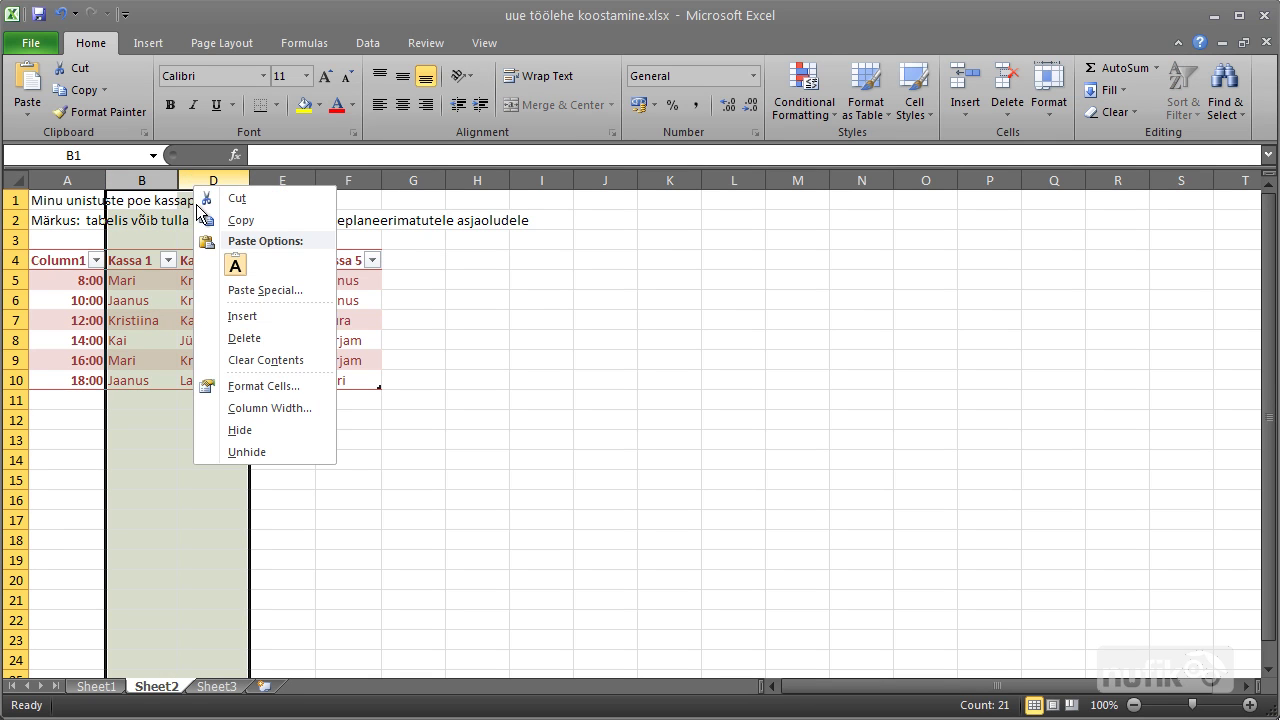
left_click(255, 452)
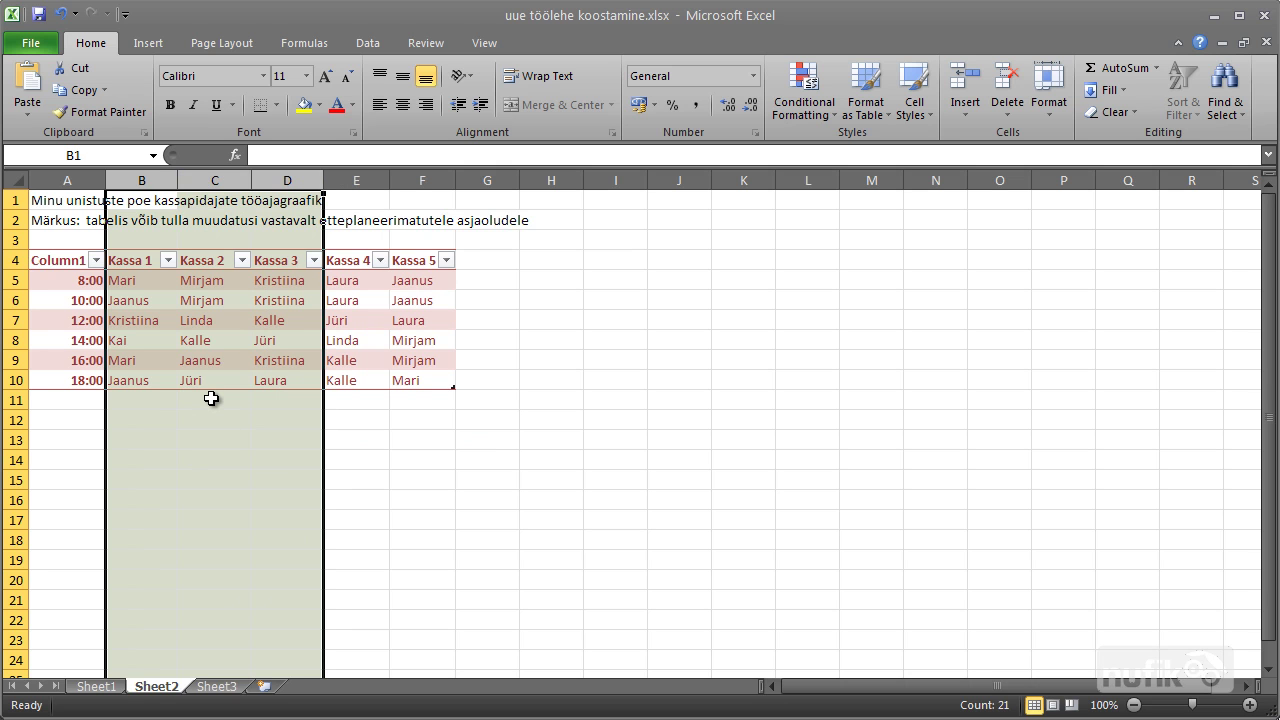
left_click(213, 420)
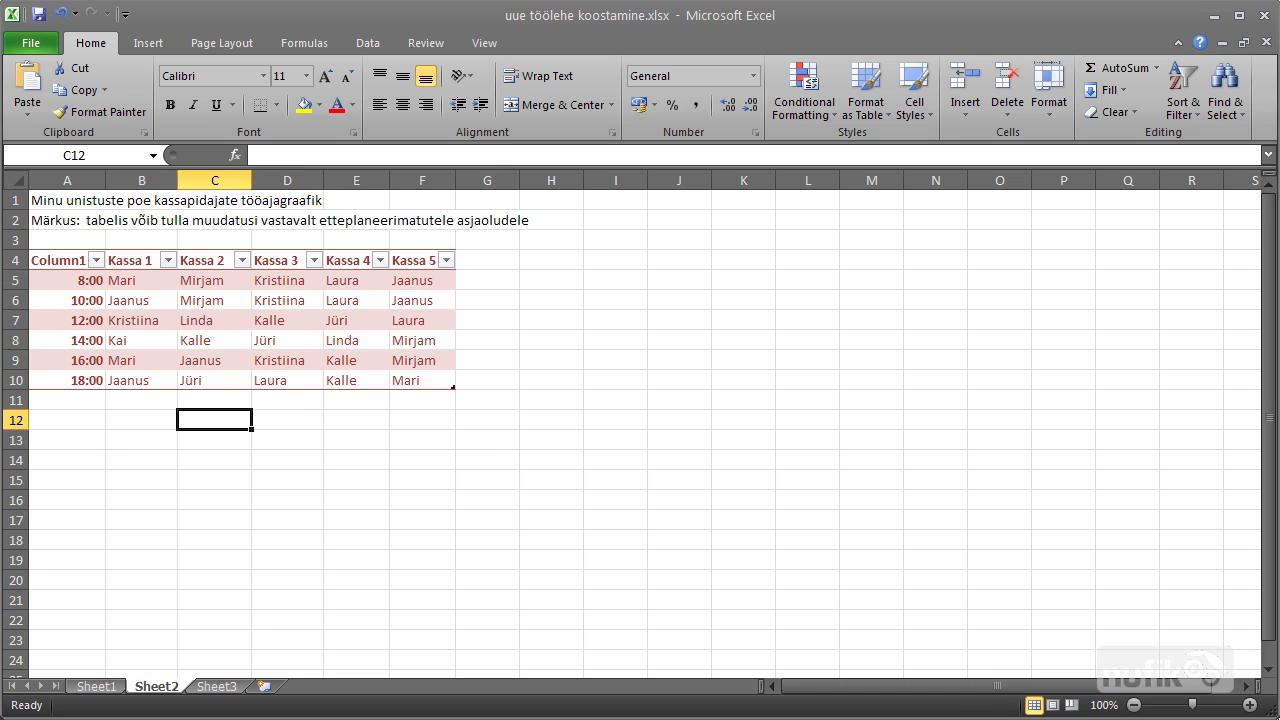
Step: Hide row 7, which holds the 12:00 shift of the schedule
right_click(14, 320)
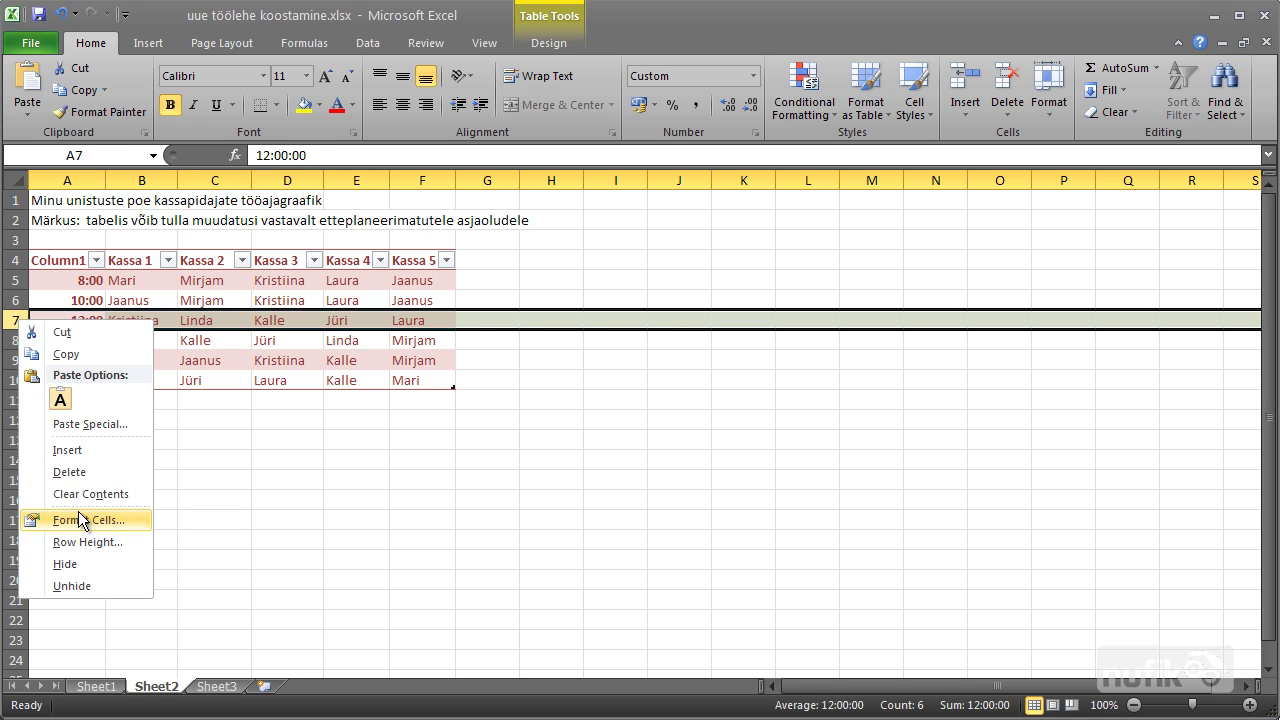
left_click(87, 563)
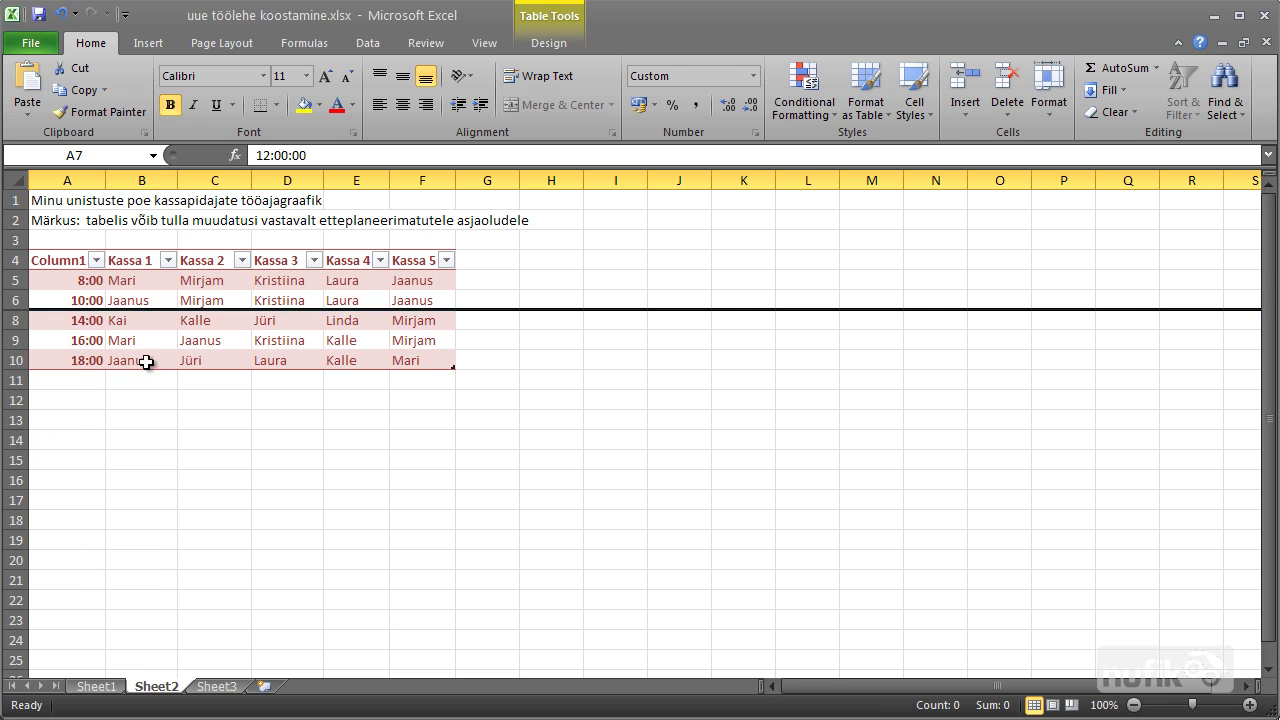
left_click(83, 412)
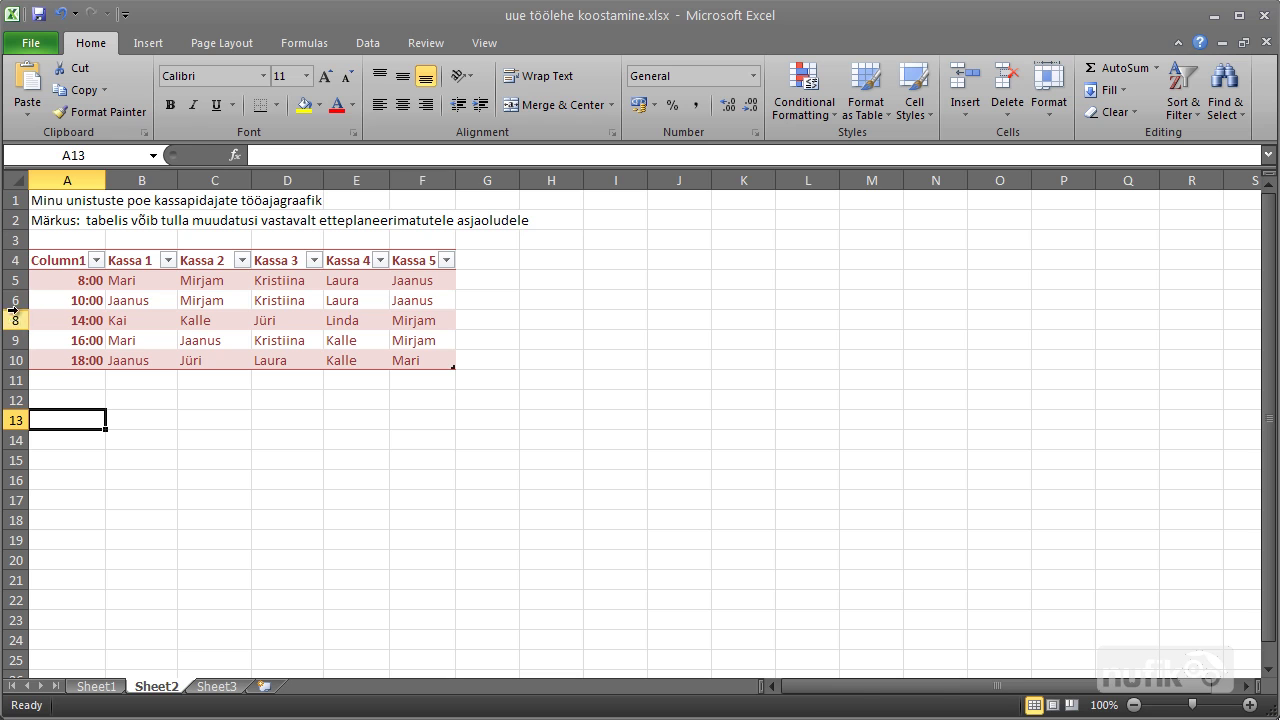
Step: Unhide the 12:00 row by selecting rows 6 and 8 around it
left_click_drag(15, 300, 15, 320)
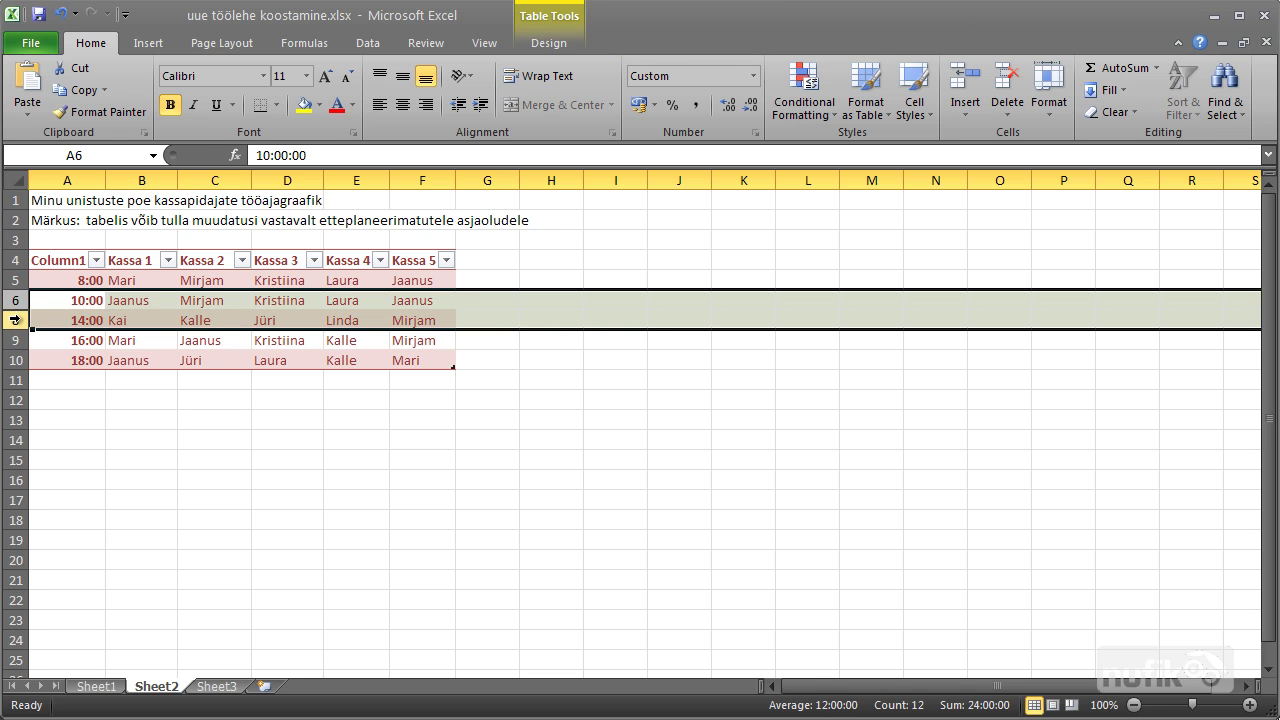
right_click(15, 320)
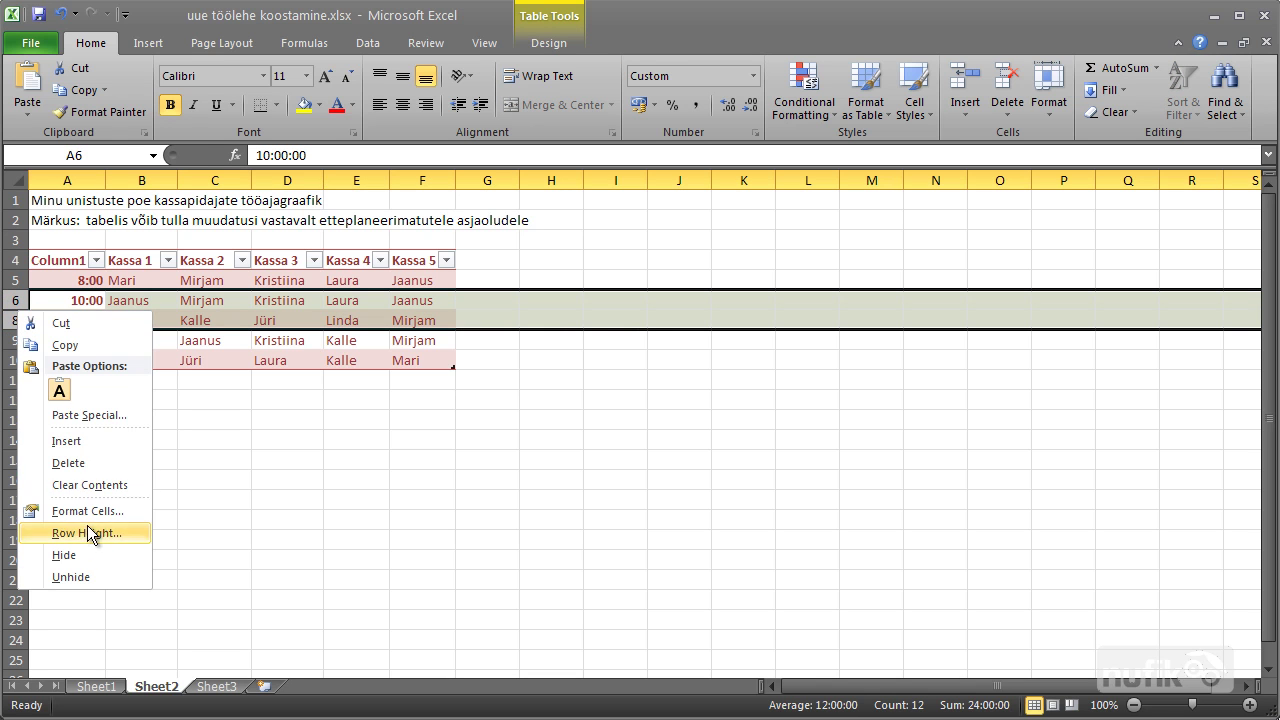
left_click(82, 578)
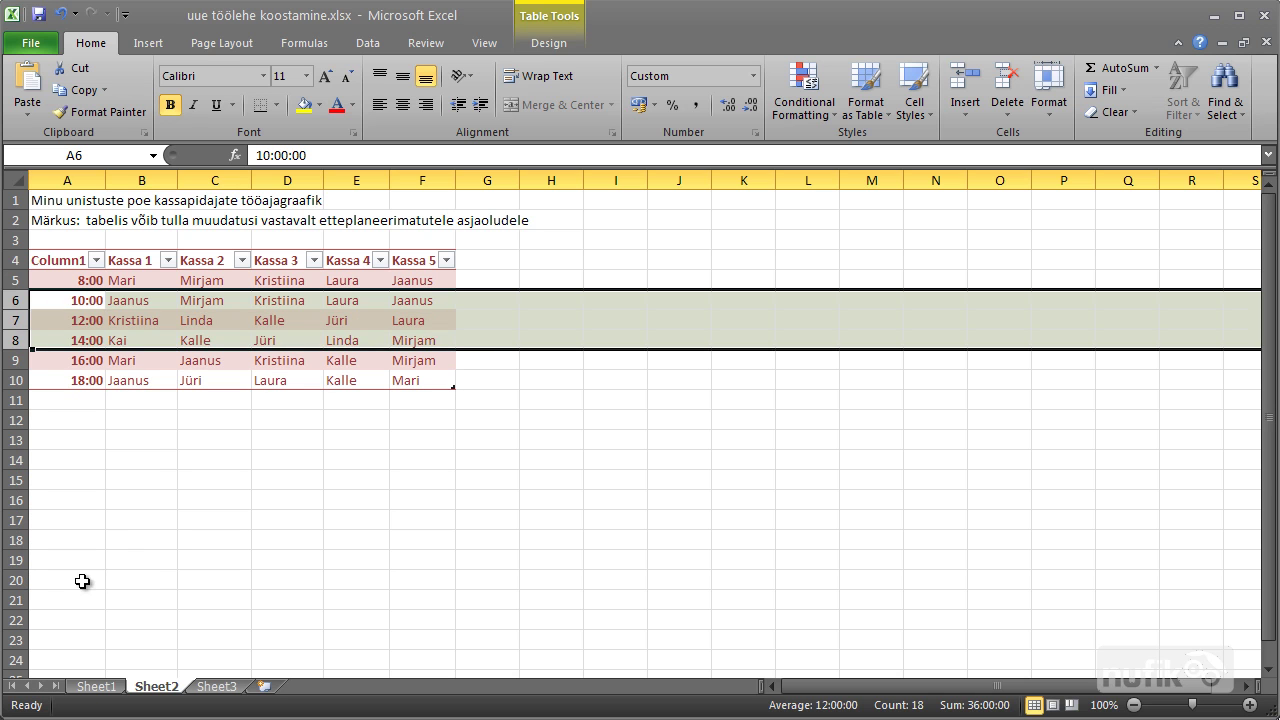
left_click(158, 556)
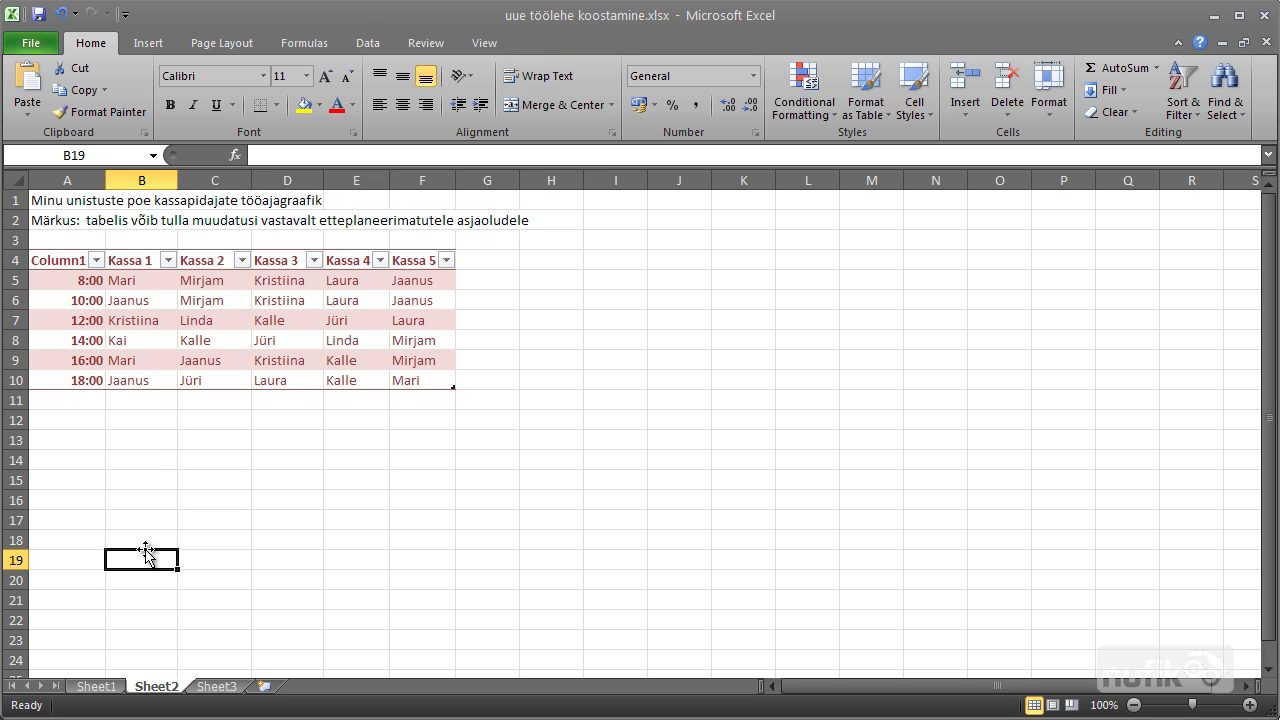